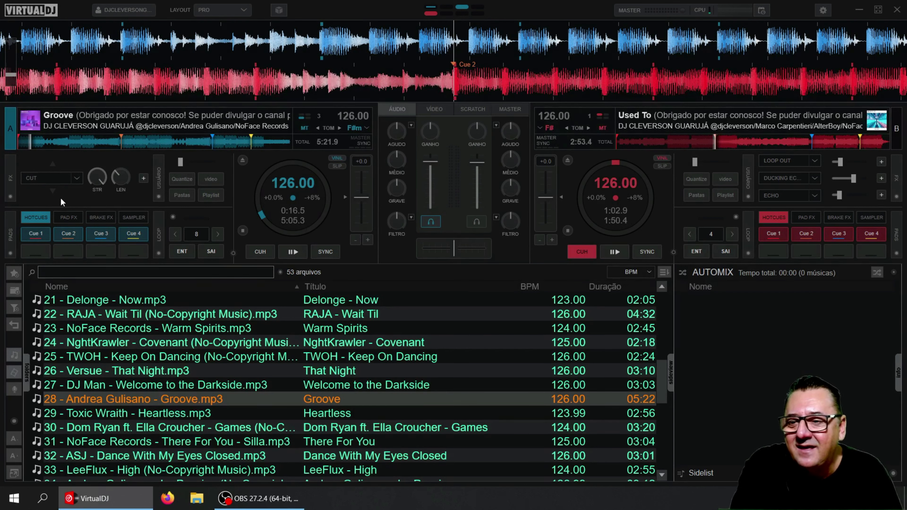
- Browse the available effects for deck A and select Cut in its effect slot
{"action": "left_click", "coordinate": [11, 197]}
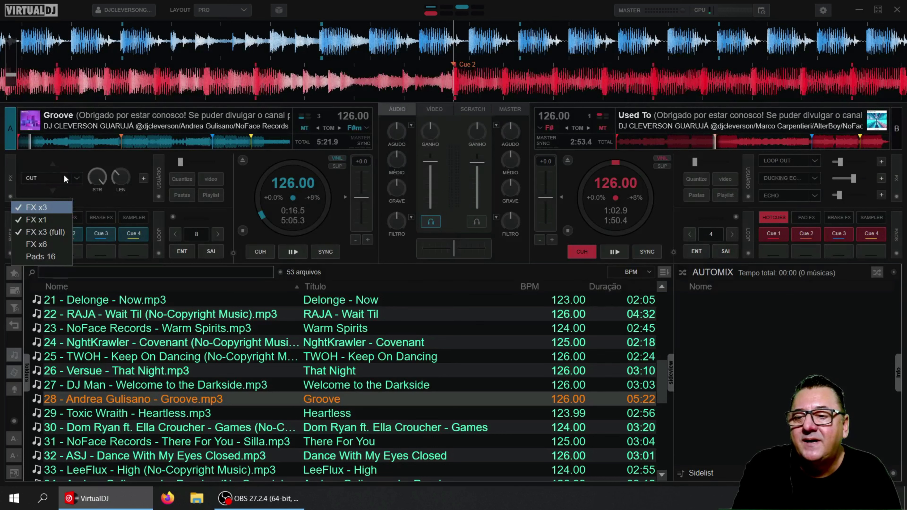
{"action": "left_click", "coordinate": [58, 154]}
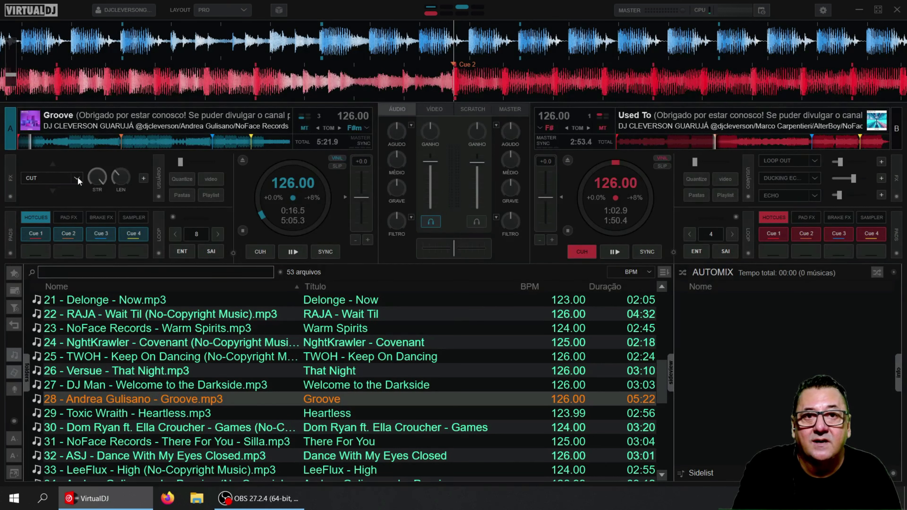
{"action": "left_click", "coordinate": [77, 179]}
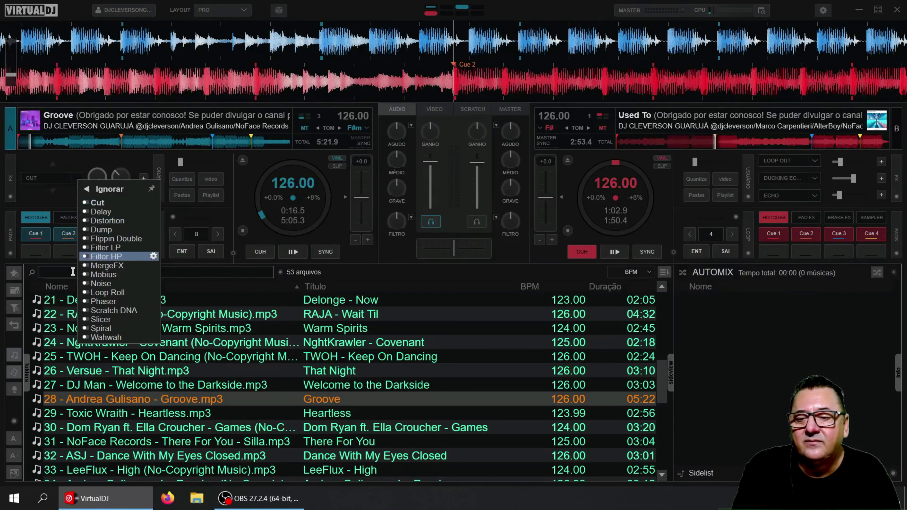
{"action": "left_click", "coordinate": [87, 189]}
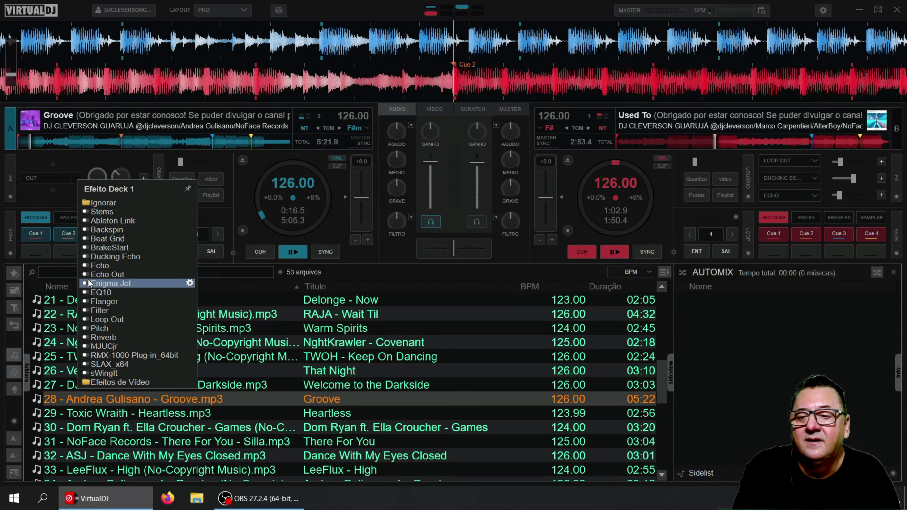
{"action": "left_click", "coordinate": [98, 203]}
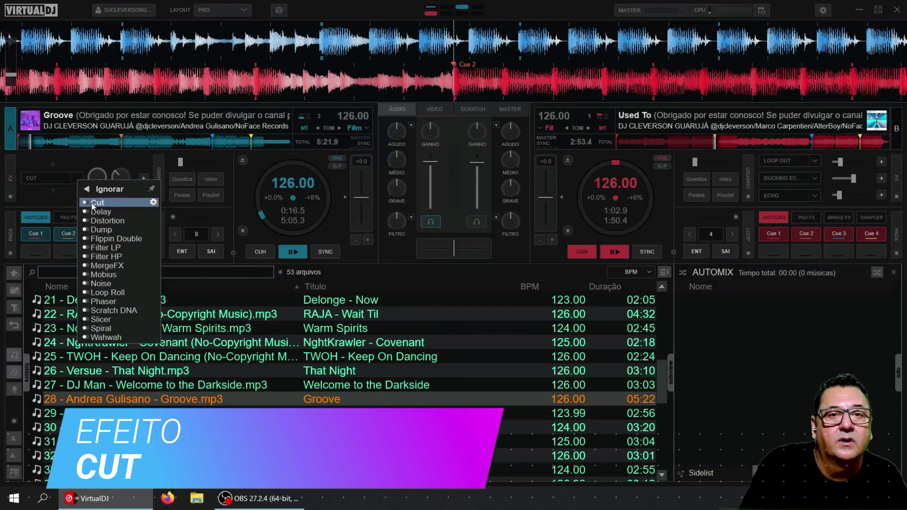
{"action": "left_click", "coordinate": [91, 202]}
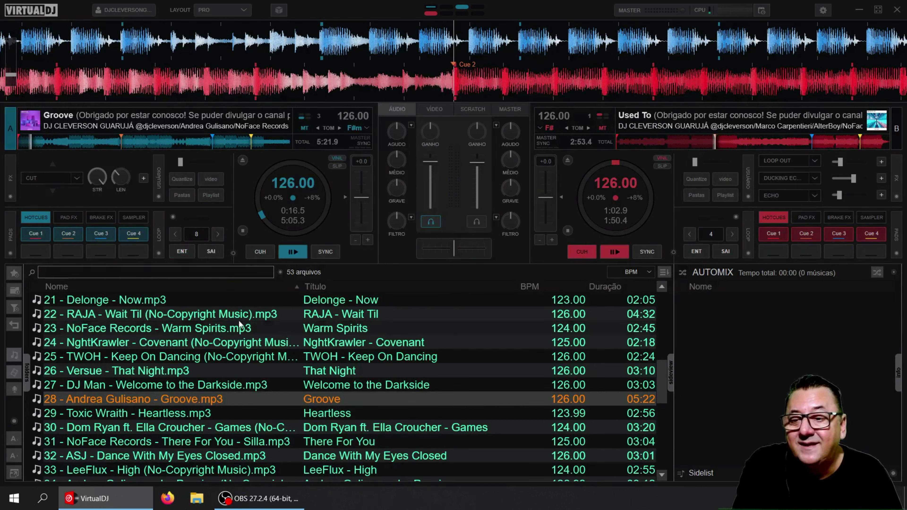
- Play Groove on deck A from hot cue 1, reduce the Cut strength, and briefly switch the effect on and off
{"action": "left_click", "coordinate": [39, 238]}
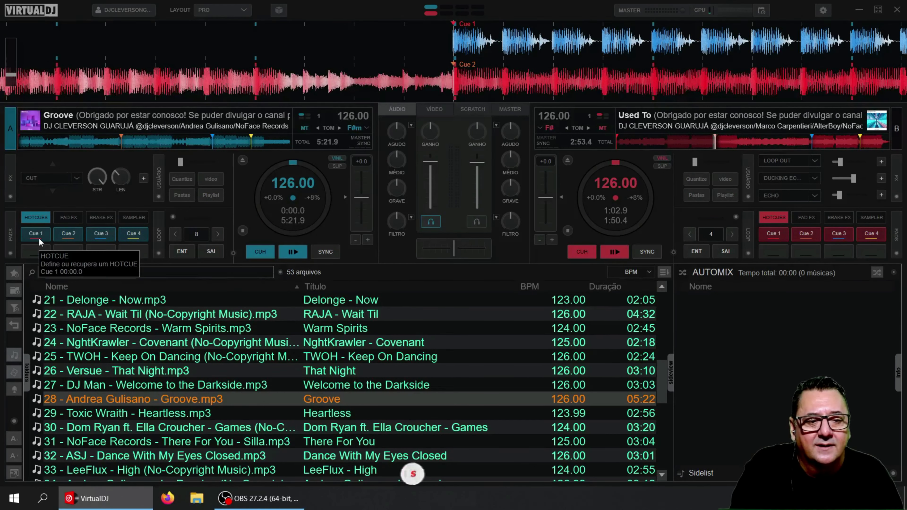
{"action": "left_click", "coordinate": [38, 238]}
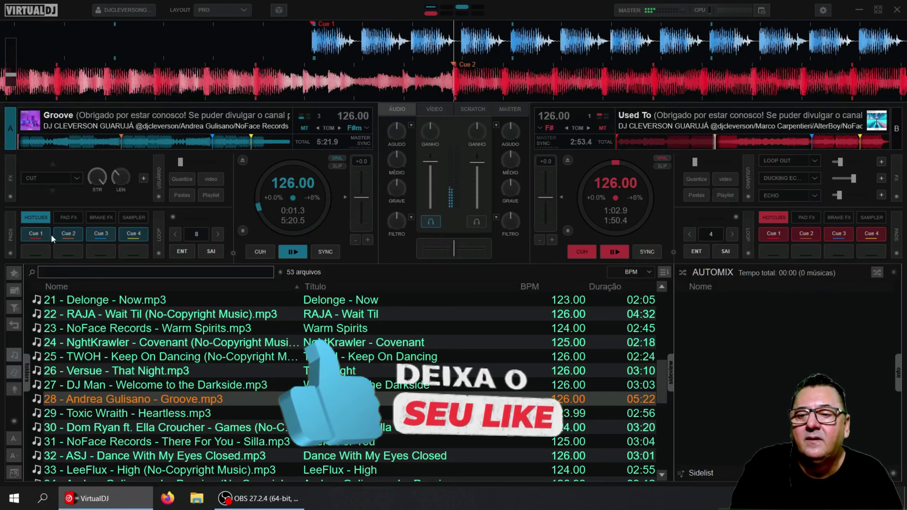
{"action": "mouse_move", "coordinate": [97, 180]}
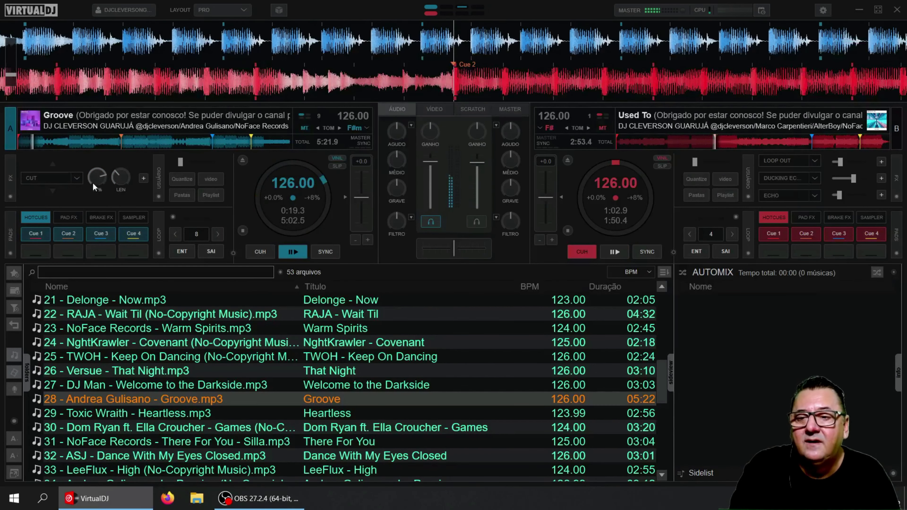
{"action": "left_click", "coordinate": [37, 178]}
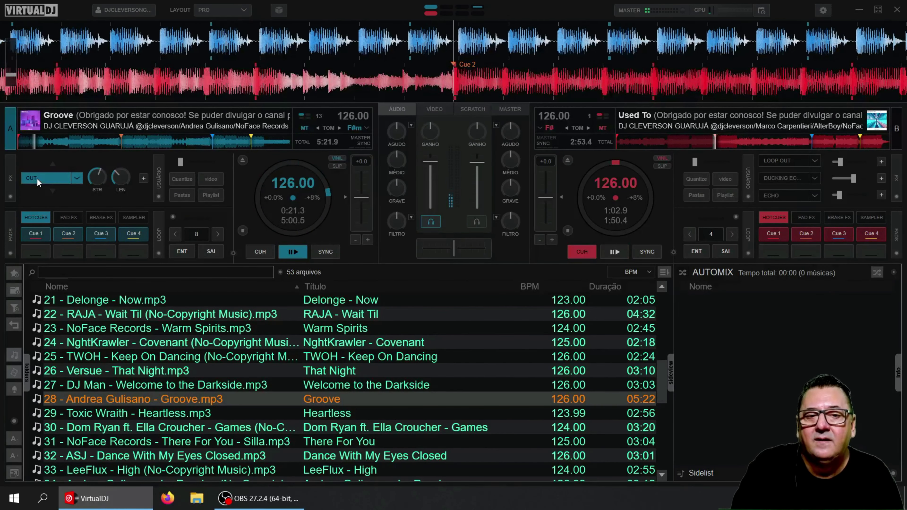
{"action": "left_click", "coordinate": [37, 178]}
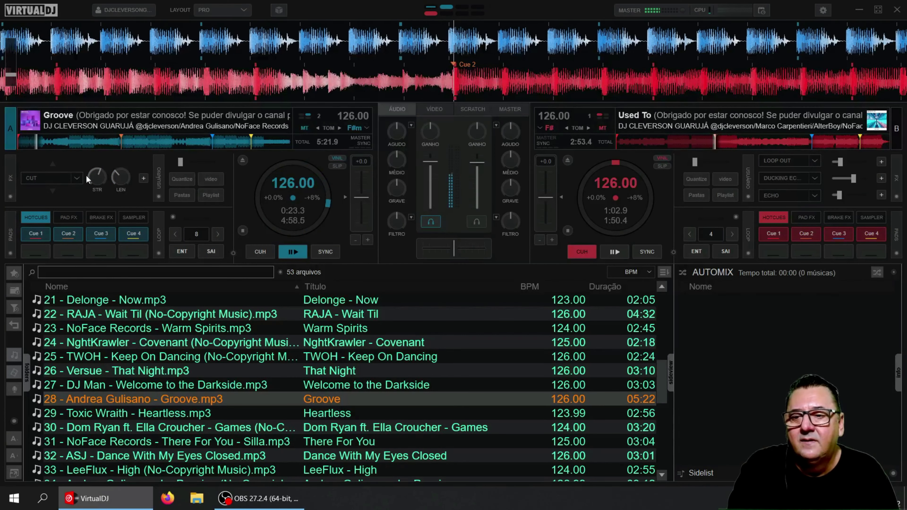
- Switch on the Cut effect on deck A and turn its strength up fully while the track plays
{"action": "left_click_drag", "start_coordinate": [88, 175], "coordinate": [95, 182]}
{"action": "left_click", "coordinate": [52, 180]}
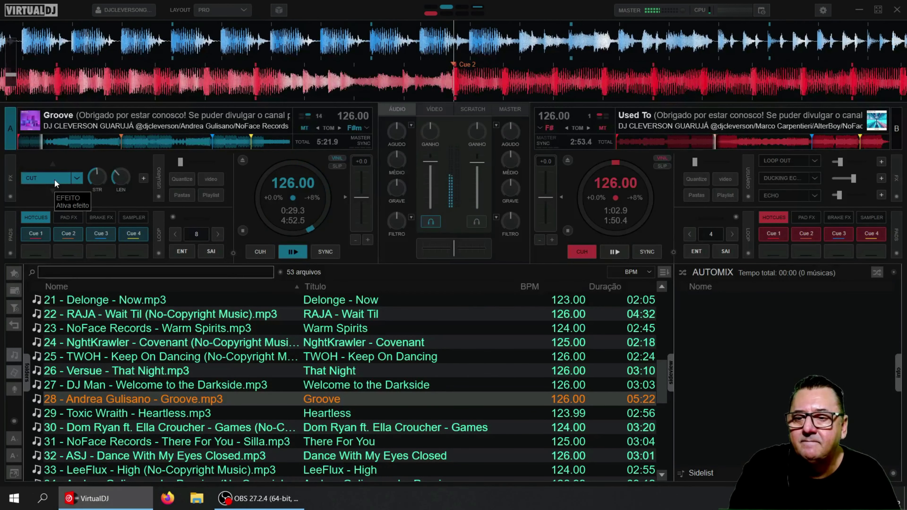
{"action": "left_click_drag", "start_coordinate": [91, 191], "coordinate": [105, 140]}
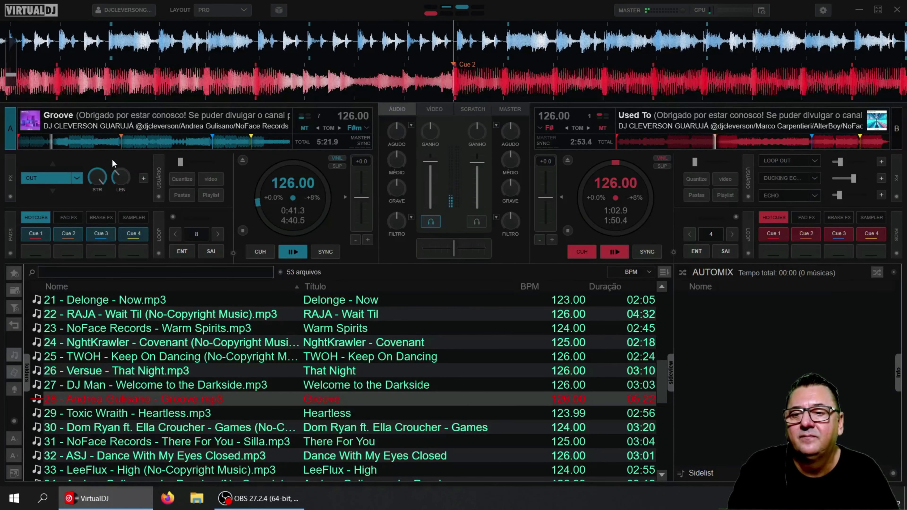
- Adjust the Cut effect's length on deck A and audition it by toggling the effect, leaving it off
{"action": "mouse_move", "coordinate": [118, 178]}
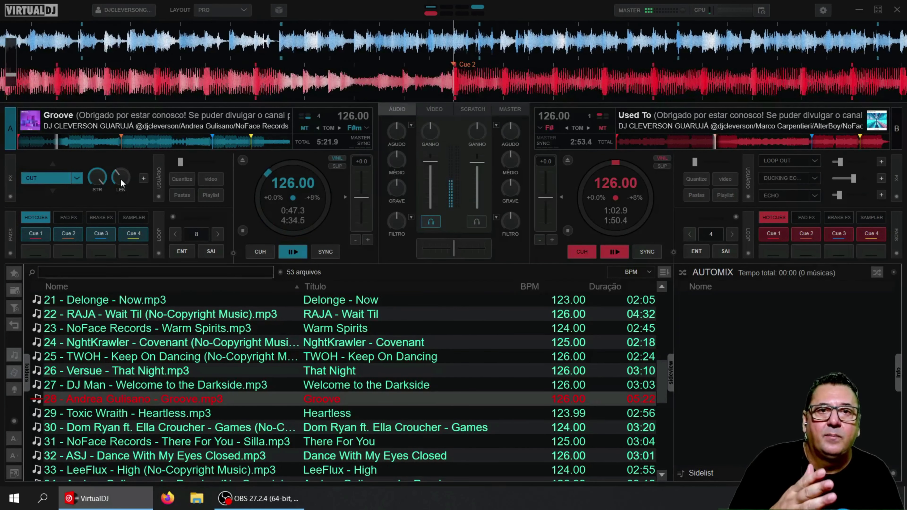
{"action": "left_click_drag", "start_coordinate": [121, 179], "coordinate": [115, 197]}
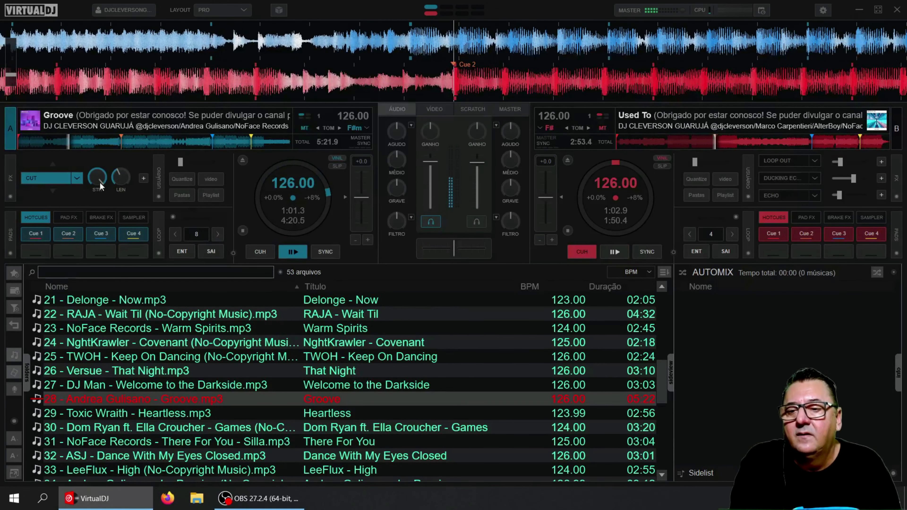
{"action": "left_click", "coordinate": [55, 179]}
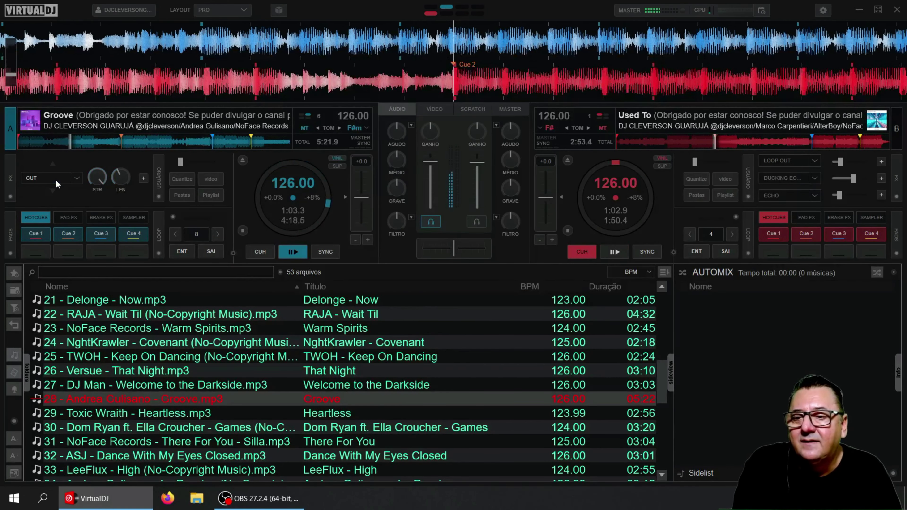
{"action": "left_click", "coordinate": [56, 179]}
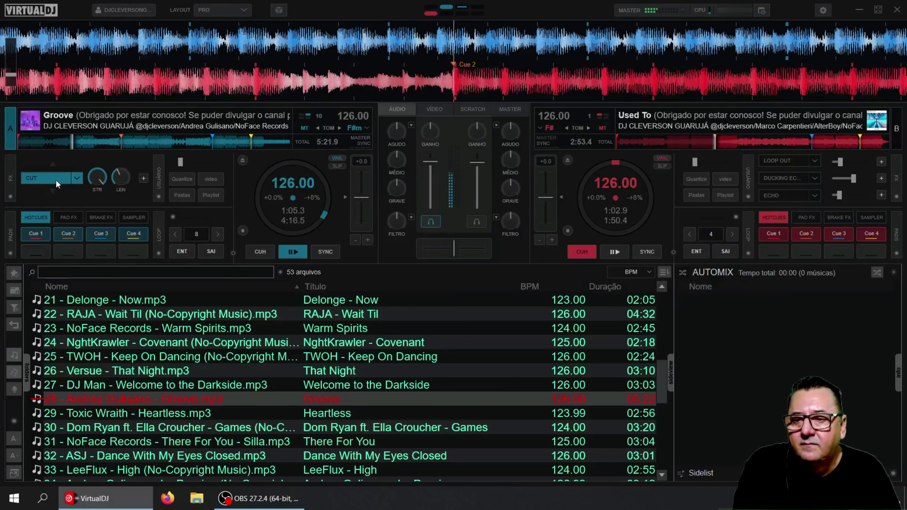
{"action": "left_click", "coordinate": [55, 179]}
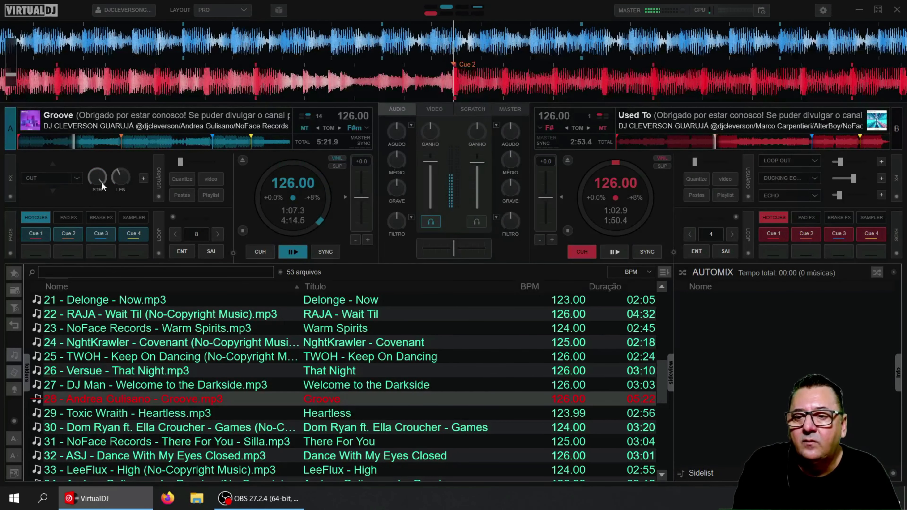
- Increase the Cut effect's length slightly on deck A and audition the change, leaving the effect off
{"action": "left_click_drag", "start_coordinate": [125, 182], "coordinate": [122, 172]}
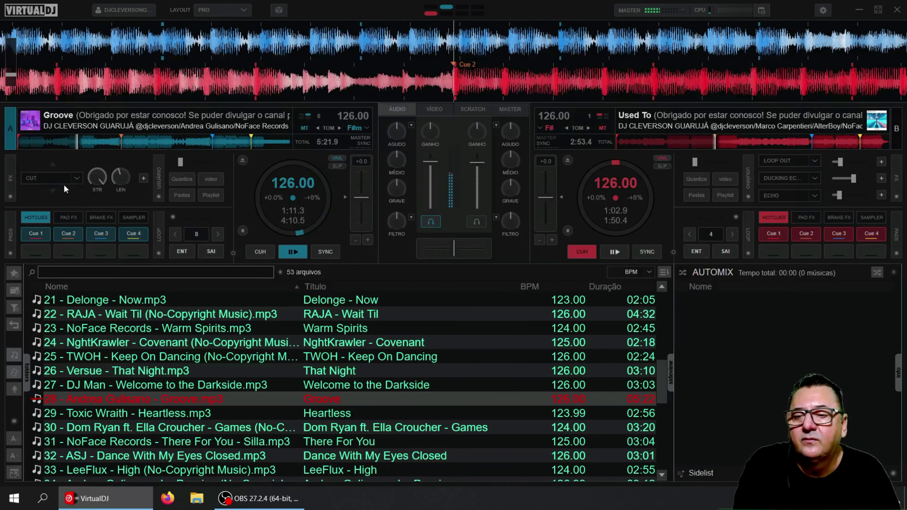
{"action": "left_click", "coordinate": [57, 179]}
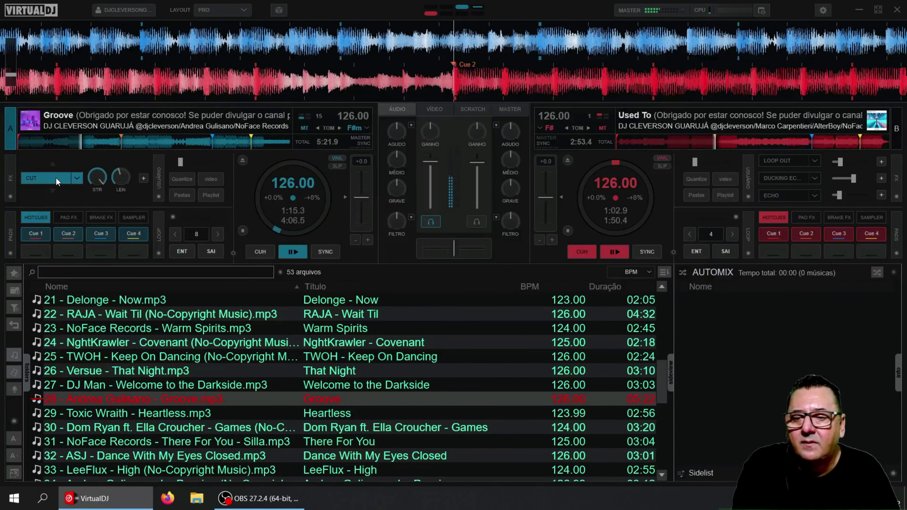
{"action": "left_click", "coordinate": [55, 178]}
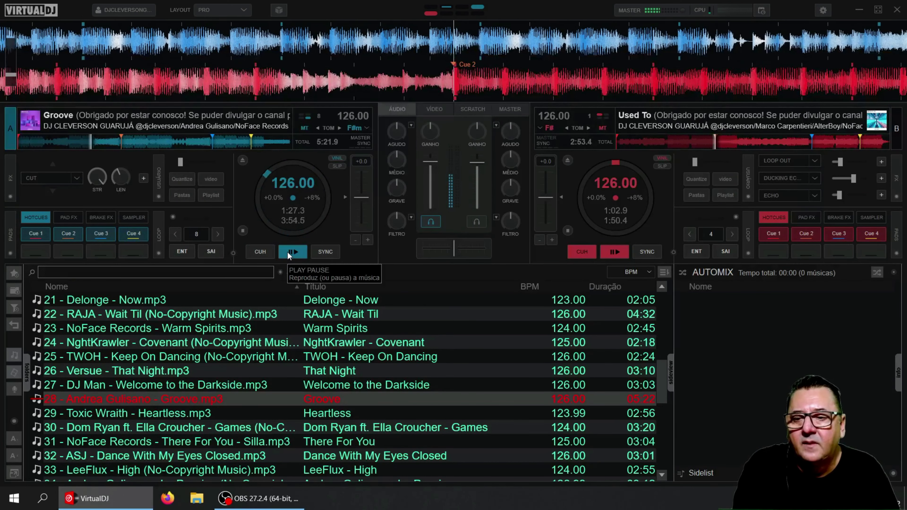
- Replace deck A's effect with Delay and switch it on
{"action": "left_click", "coordinate": [77, 179]}
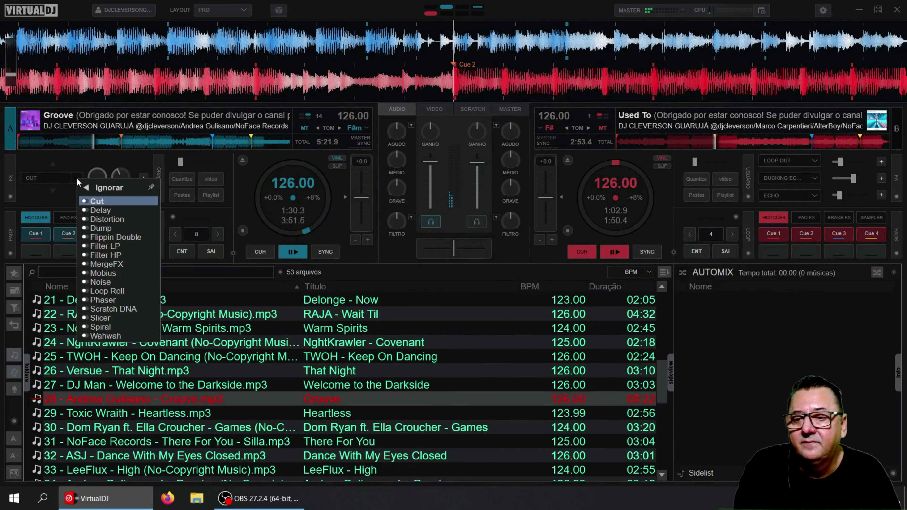
{"action": "left_click", "coordinate": [103, 210]}
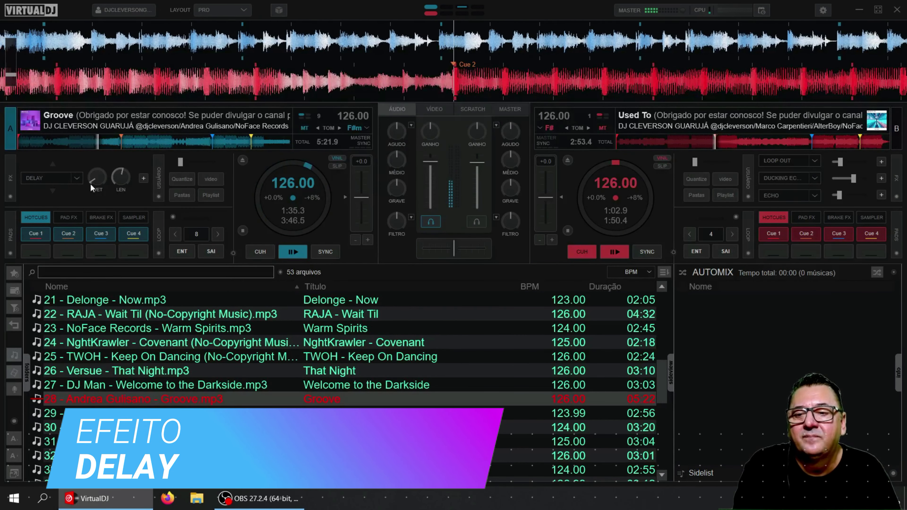
{"action": "mouse_move", "coordinate": [99, 174]}
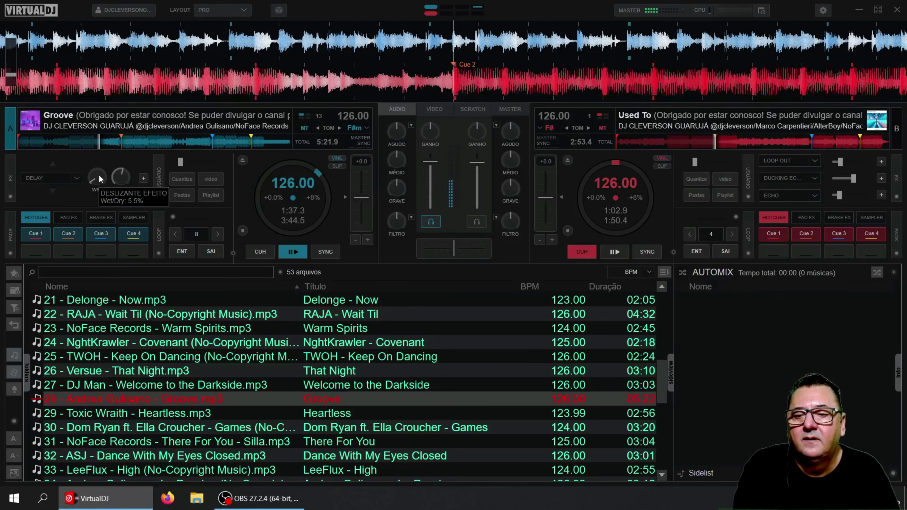
{"action": "left_click", "coordinate": [47, 178]}
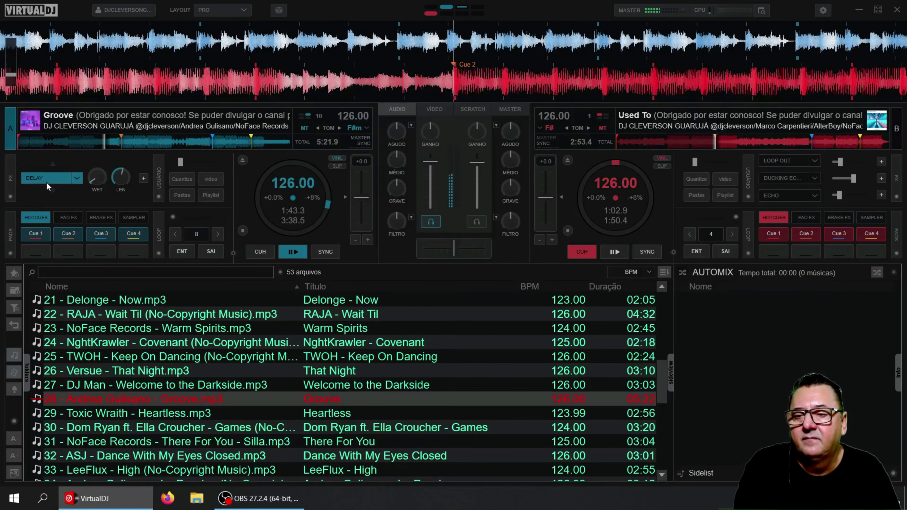
- Raise the Delay's wet level to about halfway on deck A and compare the sound with the effect off and on
{"action": "left_click_drag", "start_coordinate": [102, 172], "coordinate": [122, 166]}
{"action": "left_click", "coordinate": [51, 180]}
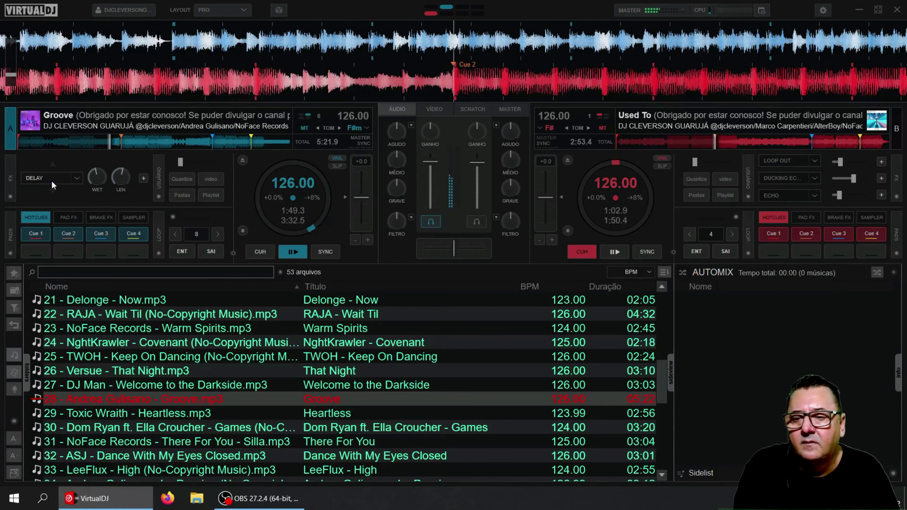
{"action": "left_click", "coordinate": [52, 182]}
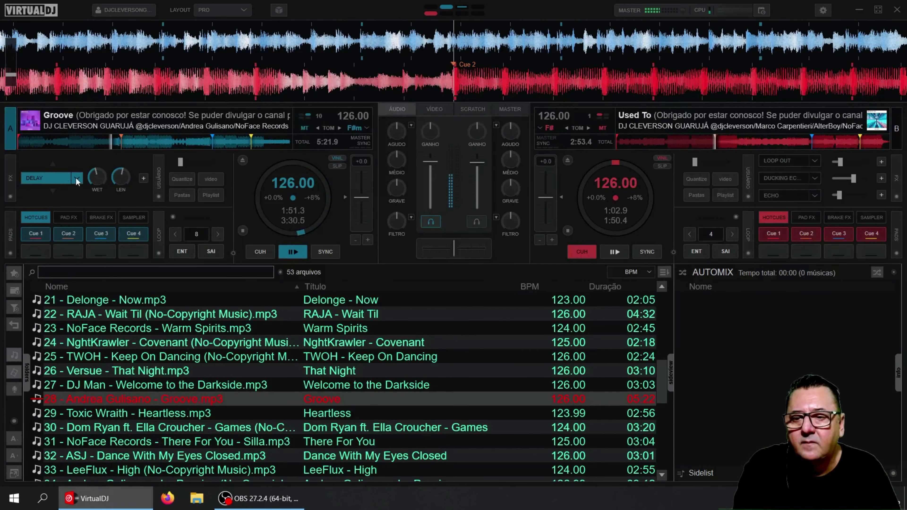
- Audition the Delay on deck A at a longer and a shorter length, leaving the effect off
{"action": "left_click_drag", "start_coordinate": [115, 176], "coordinate": [130, 162]}
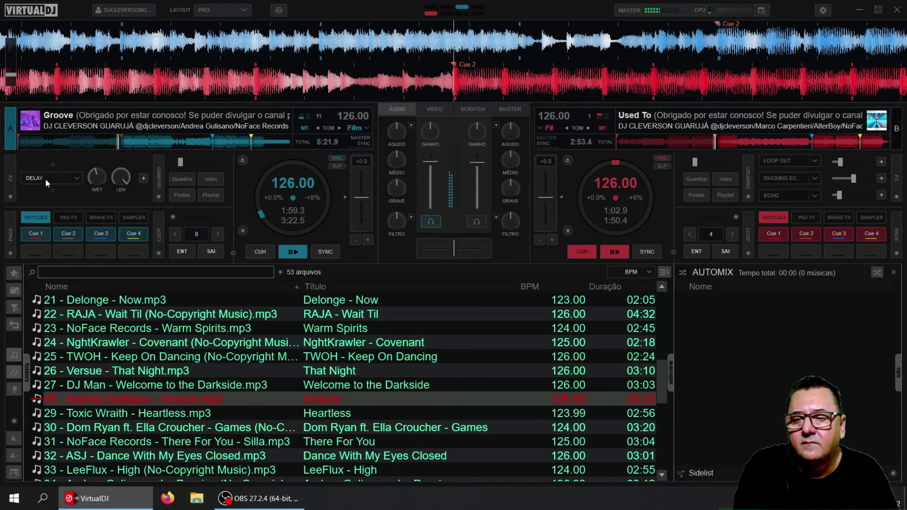
{"action": "left_click_drag", "start_coordinate": [113, 178], "coordinate": [122, 181]}
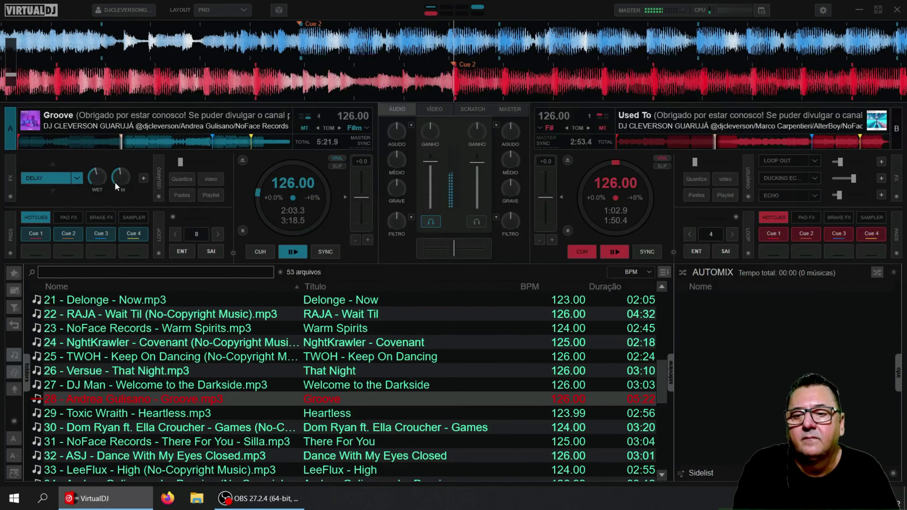
{"action": "left_click", "coordinate": [54, 182]}
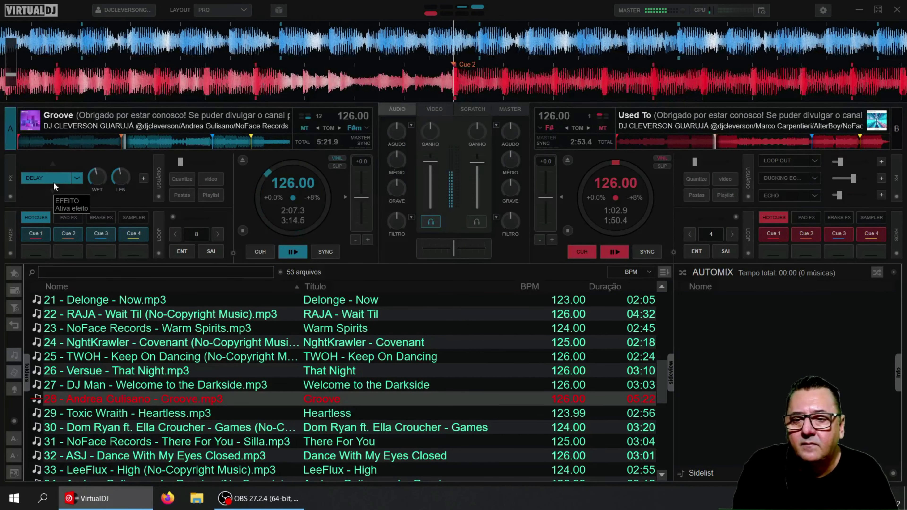
{"action": "left_click", "coordinate": [64, 176]}
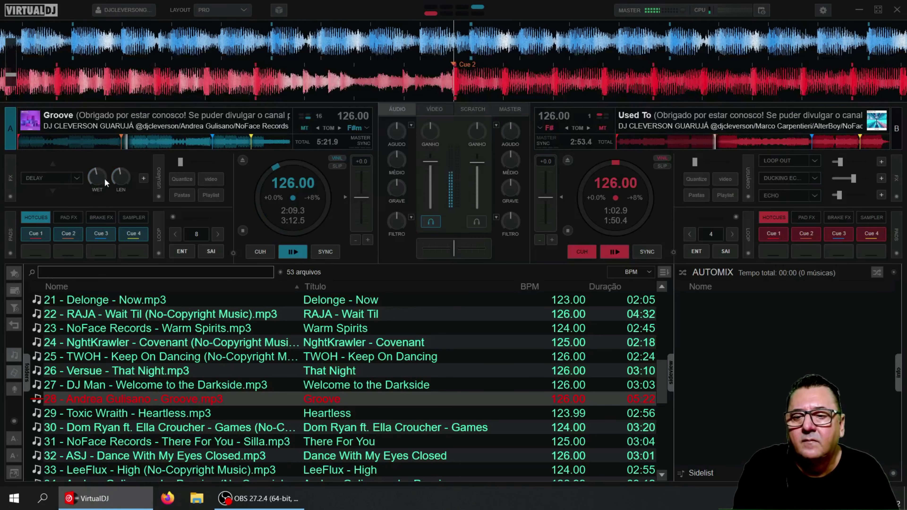
- Audition the Delay on deck A with a 1/2-beat length, leave it off, and raise its length to 1 beat
{"action": "mouse_move", "coordinate": [118, 179]}
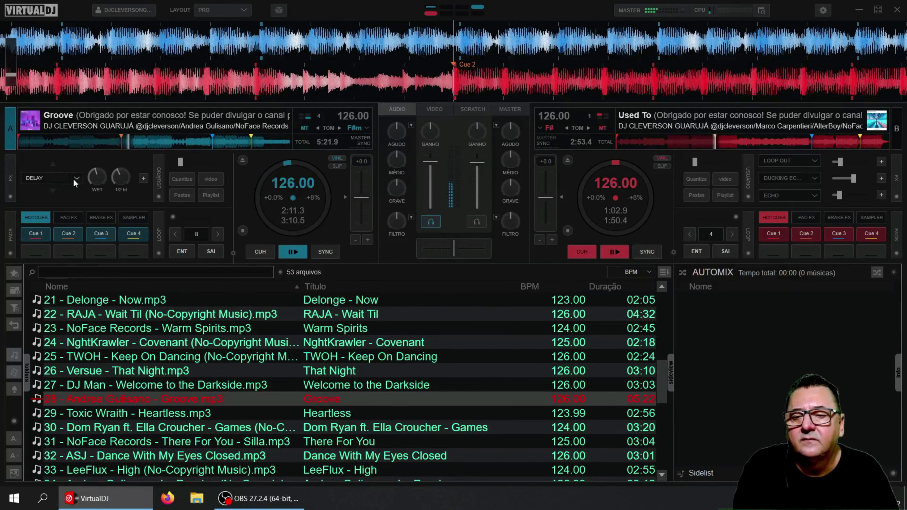
{"action": "left_click", "coordinate": [55, 179]}
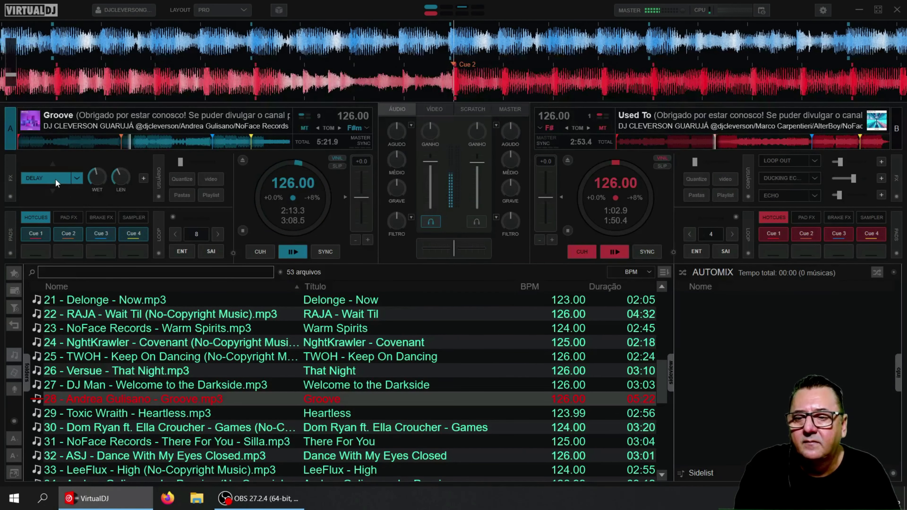
{"action": "left_click", "coordinate": [55, 178]}
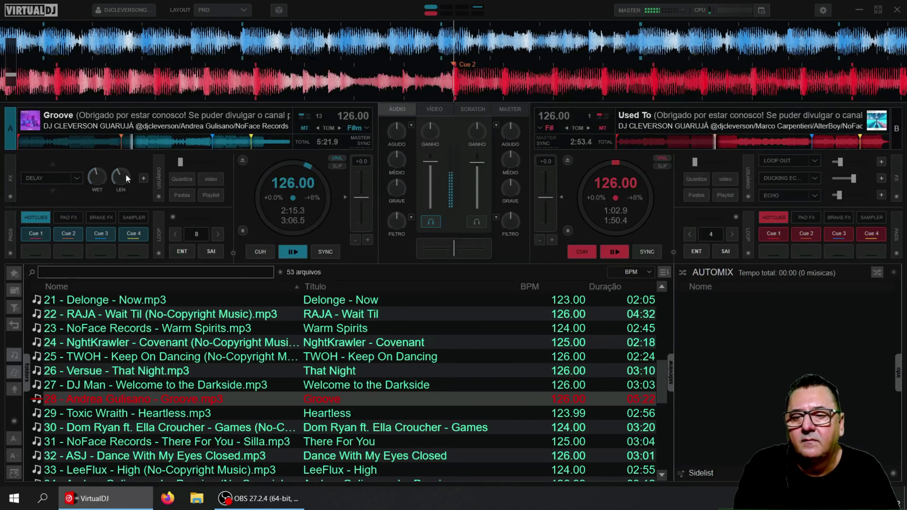
{"action": "mouse_move", "coordinate": [131, 173]}
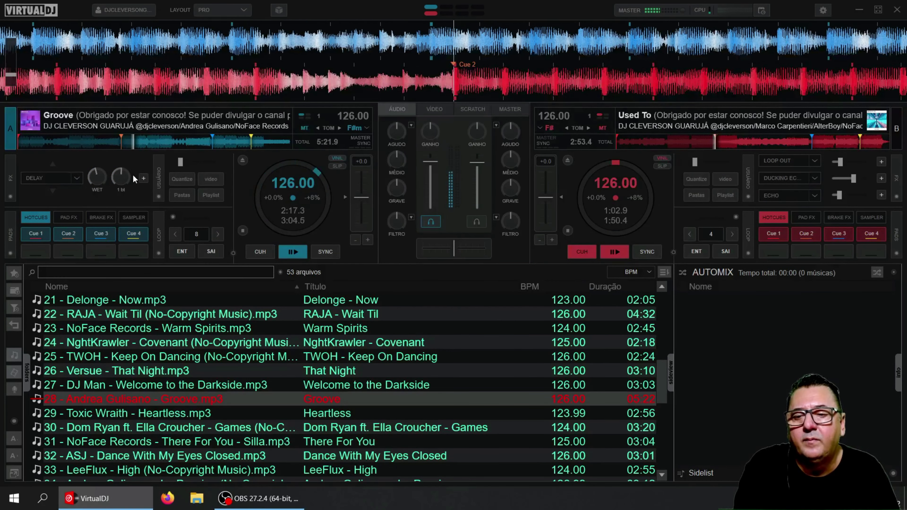
- Set the Delay's length to 2 beats and its wet level to about 45% on deck A, auditioning it on and off
{"action": "scroll", "coordinate": [134, 173], "scroll_direction": "up", "scroll_amount": 1}
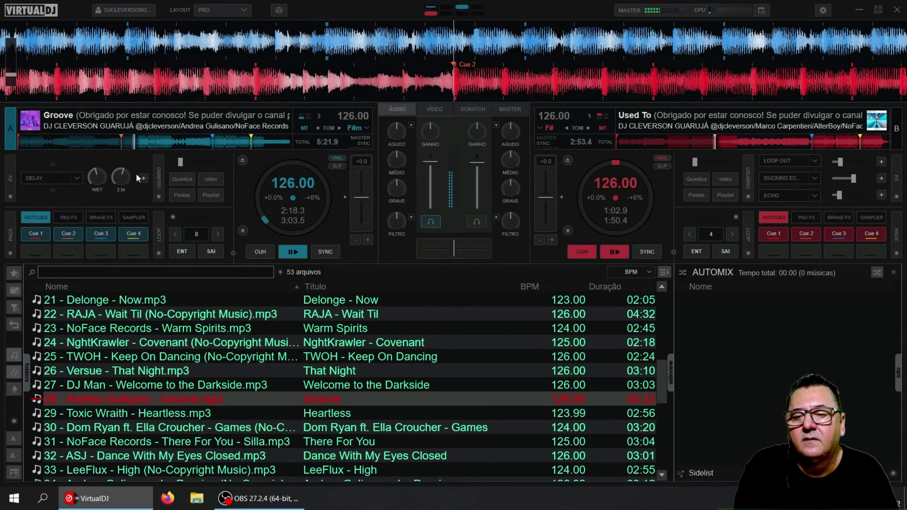
{"action": "left_click", "coordinate": [53, 182]}
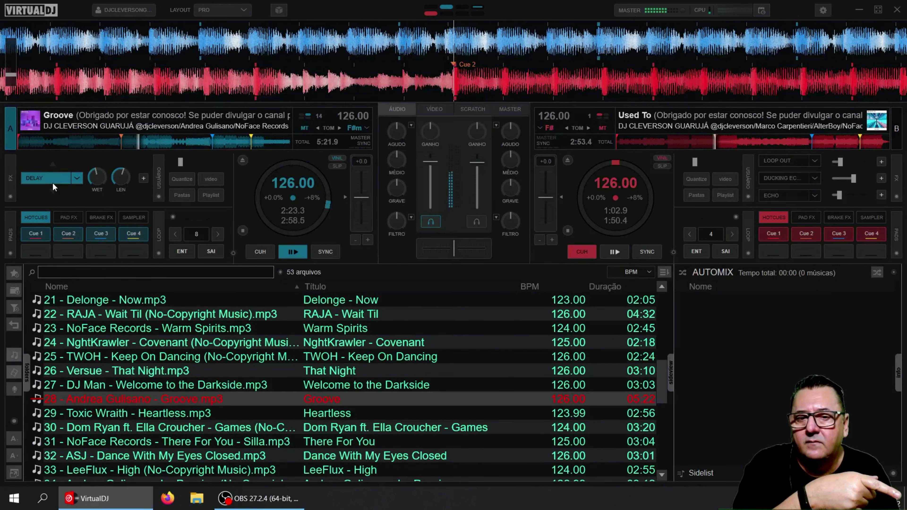
{"action": "left_click", "coordinate": [70, 177]}
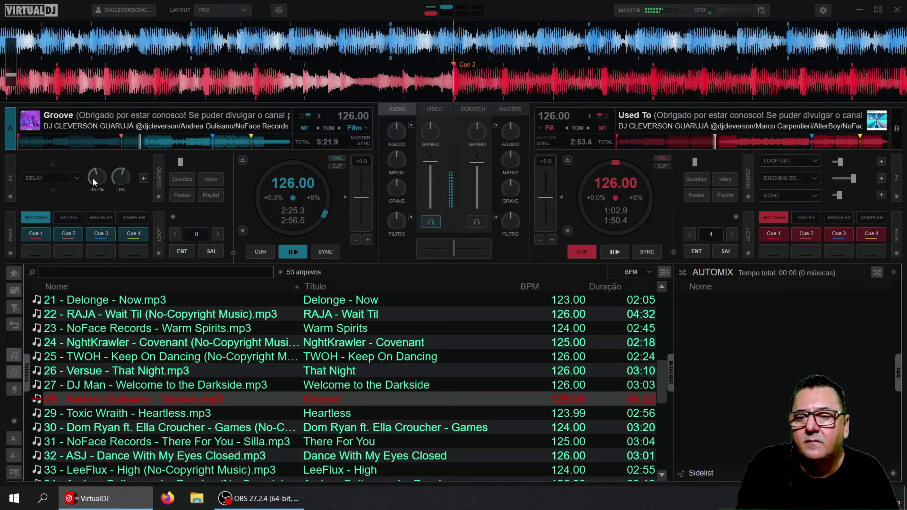
{"action": "left_click", "coordinate": [52, 175]}
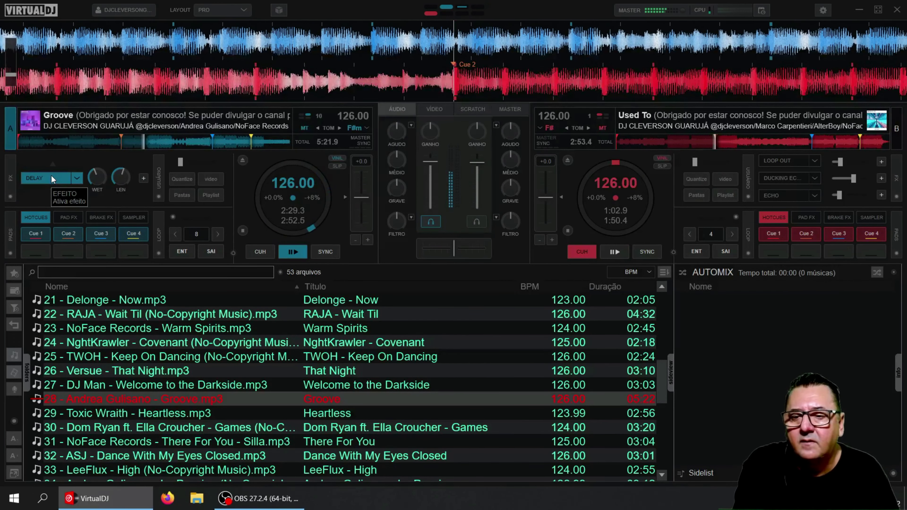
{"action": "left_click", "coordinate": [51, 176]}
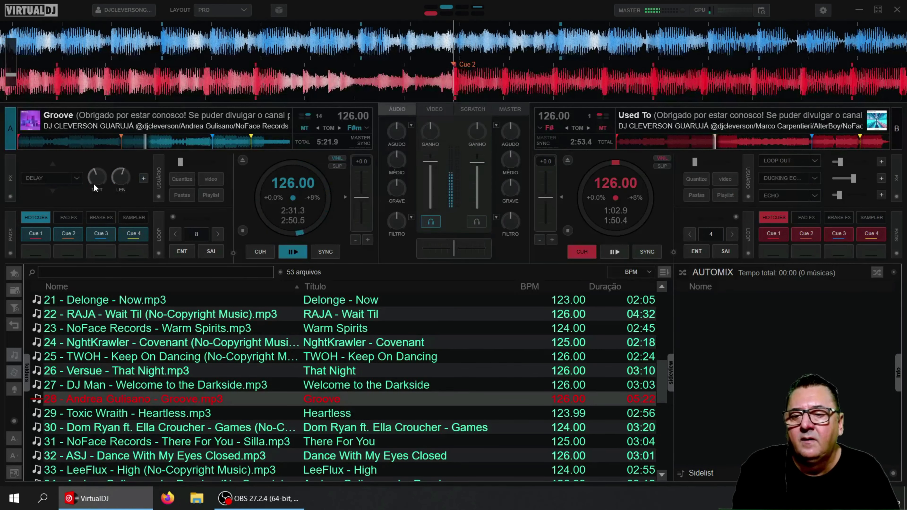
- Replace deck A's effect with Distortion and audition it on and off while varying the distortion amount, ending at 0%
{"action": "left_click", "coordinate": [77, 177]}
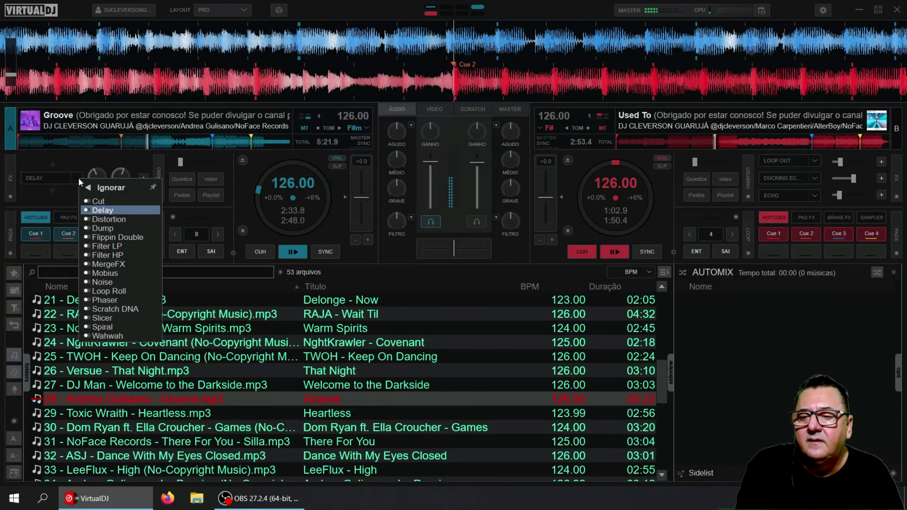
{"action": "left_click", "coordinate": [117, 218]}
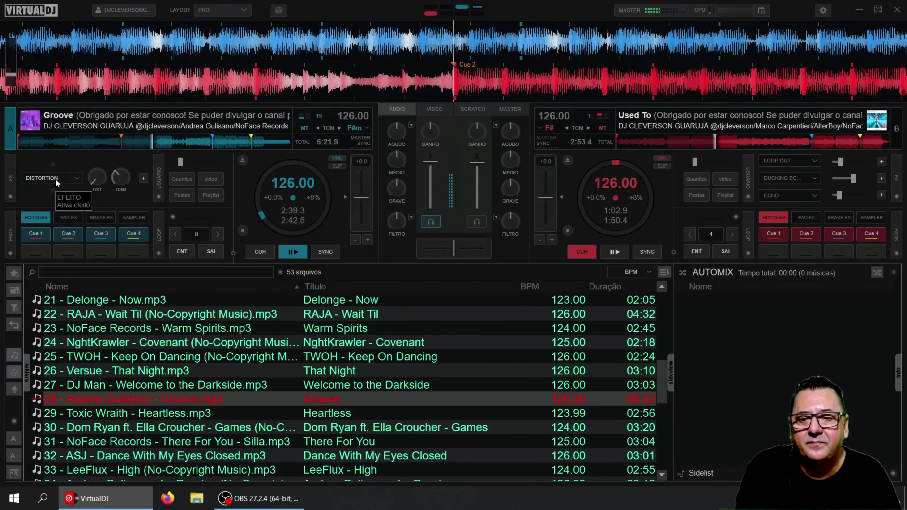
{"action": "left_click", "coordinate": [56, 179]}
{"action": "mouse_move", "coordinate": [101, 179]}
{"action": "left_mouse_down"}
{"action": "mouse_move", "coordinate": [135, 152]}
{"action": "mouse_move", "coordinate": [105, 176]}
{"action": "left_mouse_up"}
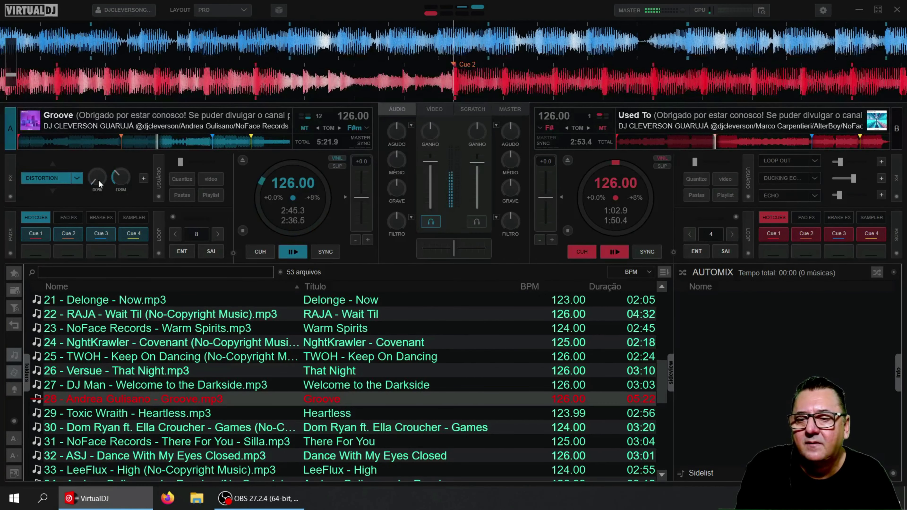
{"action": "left_click", "coordinate": [52, 182]}
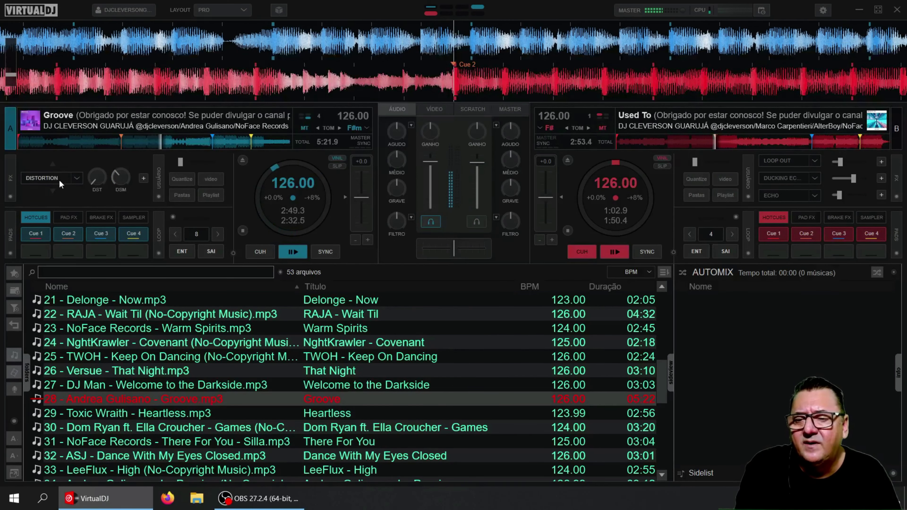
{"action": "left_click", "coordinate": [58, 179]}
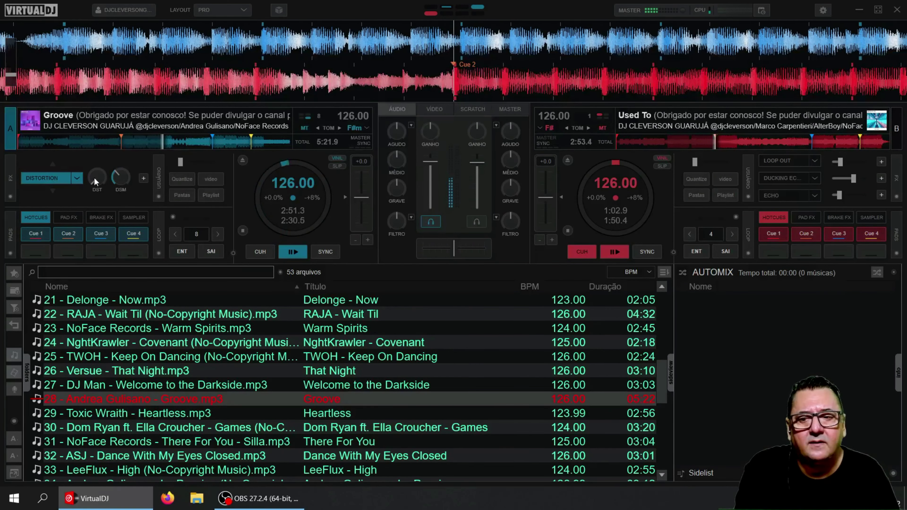
{"action": "left_click_drag", "start_coordinate": [94, 177], "coordinate": [59, 186]}
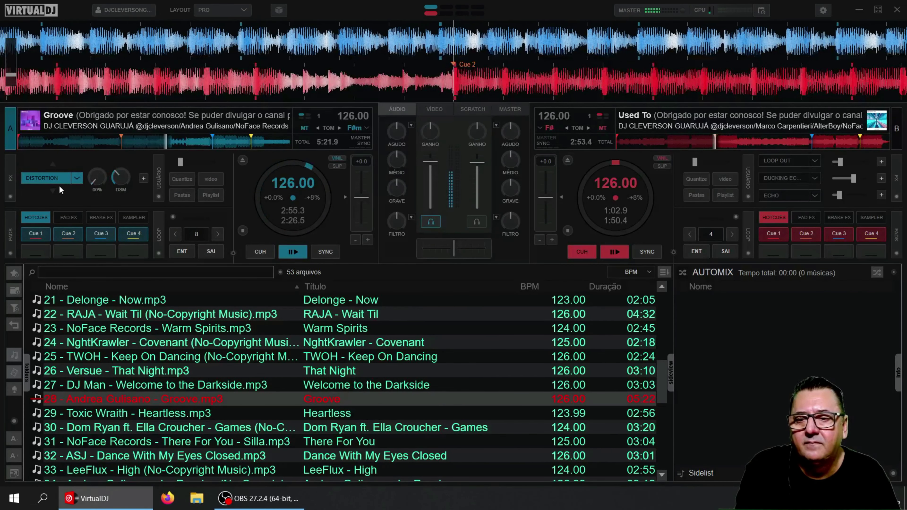
- Replace deck A's effect with Dump and audition it three times over the playing track, leaving it off
{"action": "left_click", "coordinate": [77, 179]}
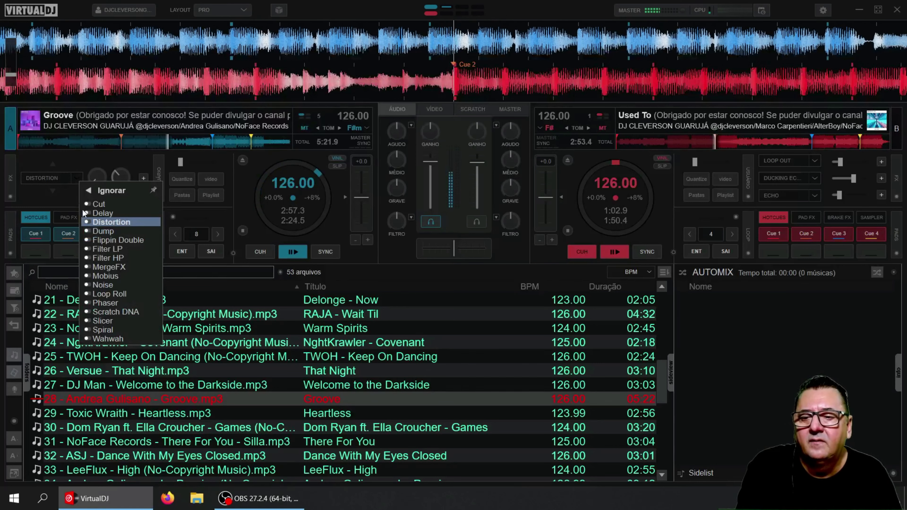
{"action": "left_click", "coordinate": [107, 232]}
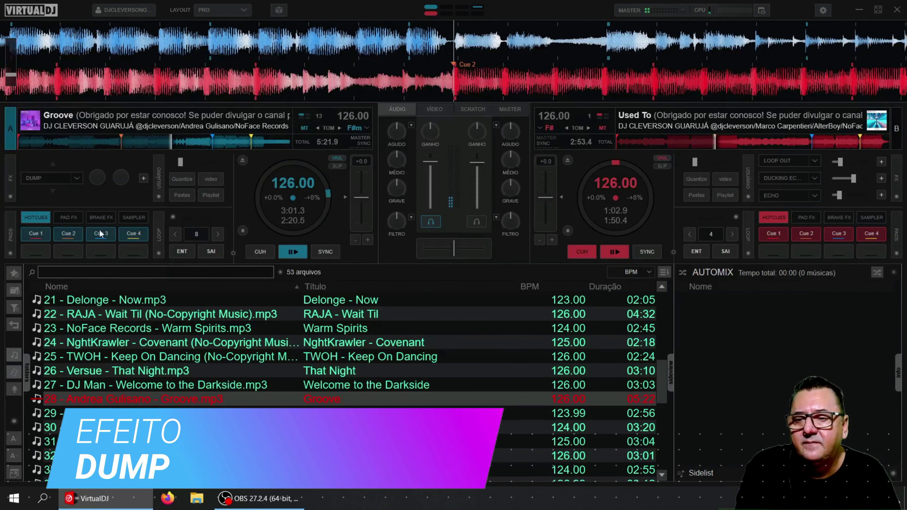
{"action": "left_click", "coordinate": [44, 178]}
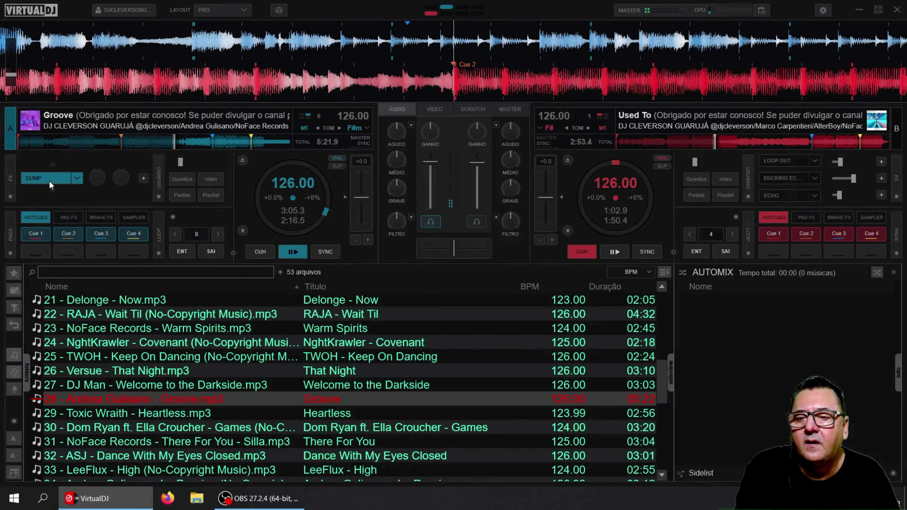
{"action": "left_click", "coordinate": [50, 180]}
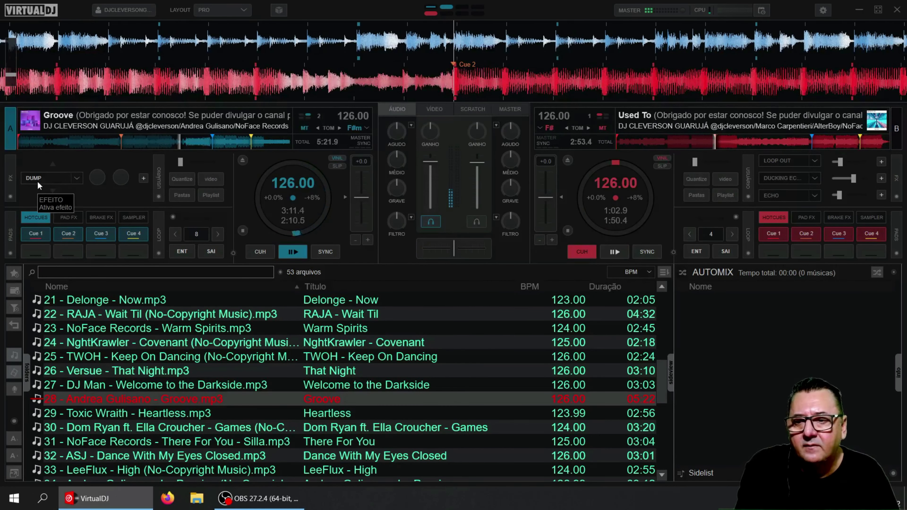
{"action": "left_click", "coordinate": [39, 179]}
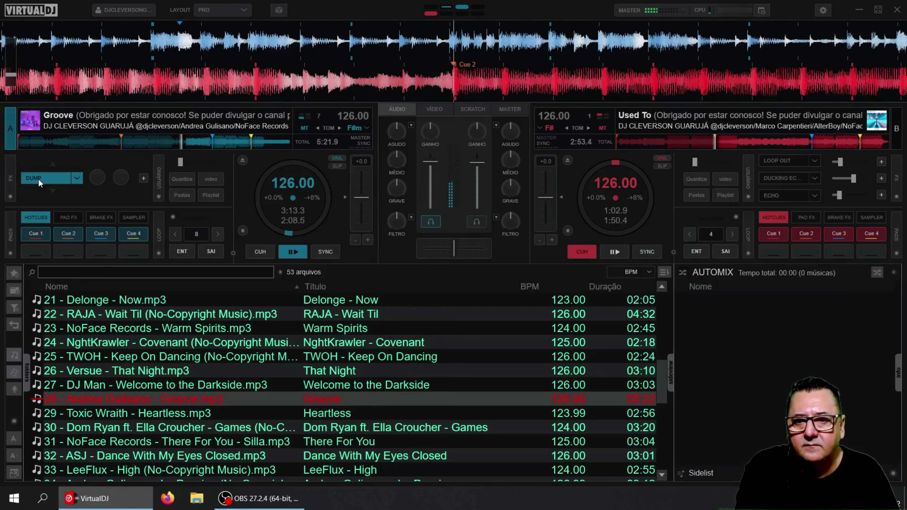
{"action": "left_click", "coordinate": [38, 178]}
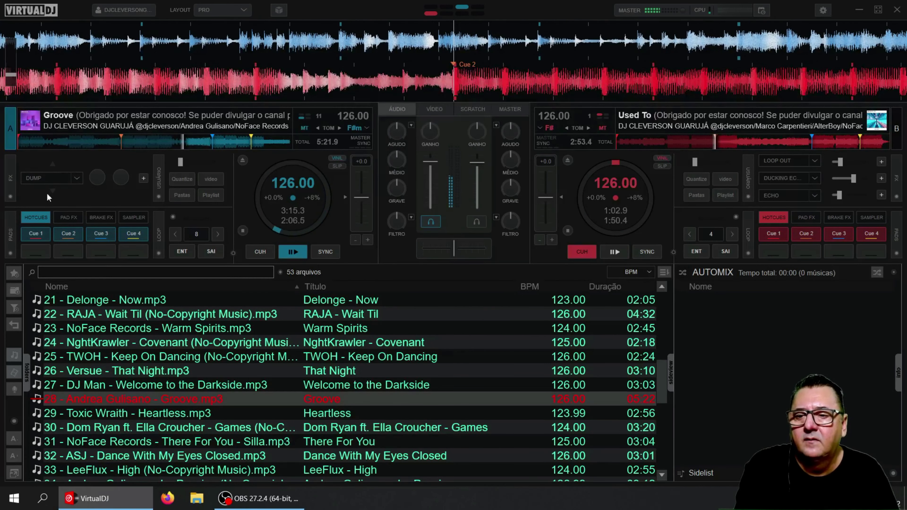
{"action": "left_click", "coordinate": [49, 178]}
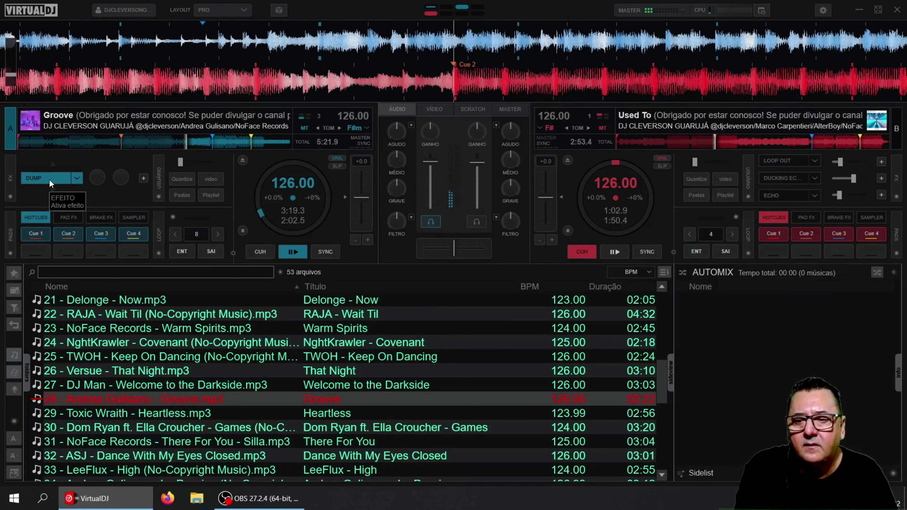
{"action": "left_click", "coordinate": [49, 179]}
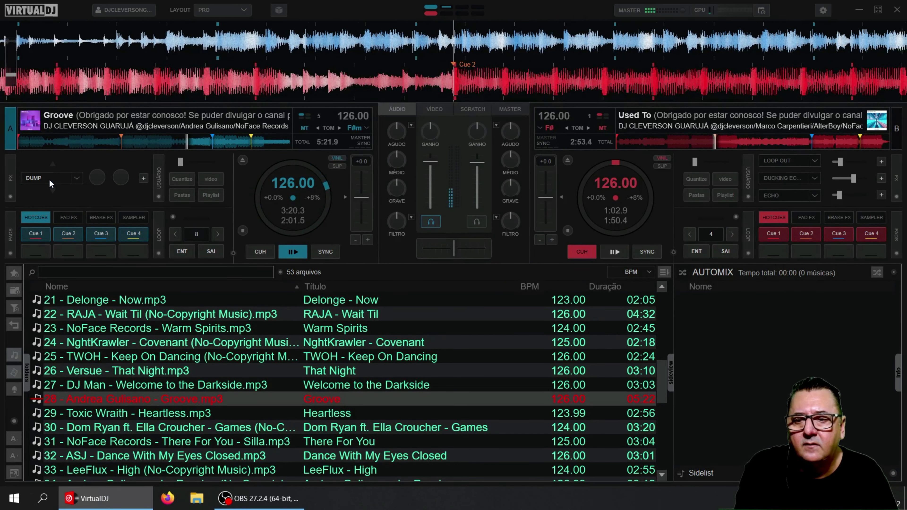
- Replace deck A's effect with Flippin Double and audition it twice over the playing track
{"action": "left_click", "coordinate": [78, 179]}
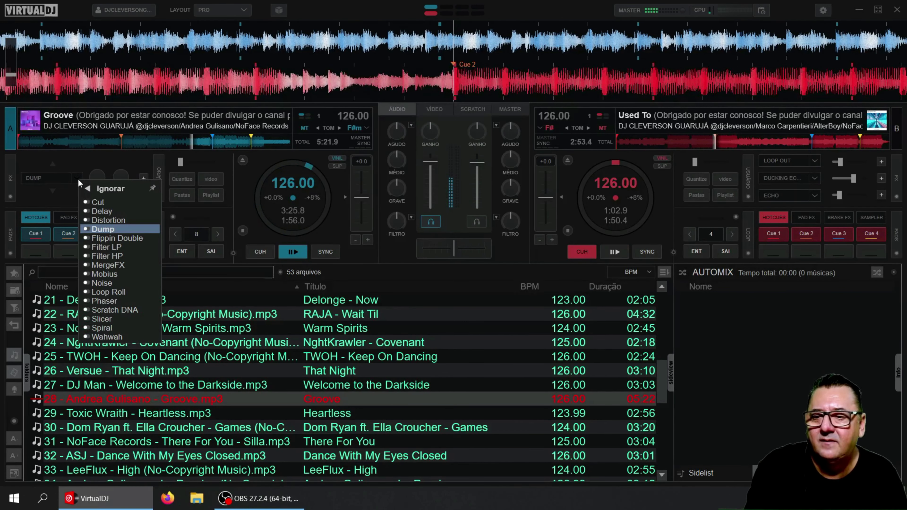
{"action": "left_click", "coordinate": [121, 237]}
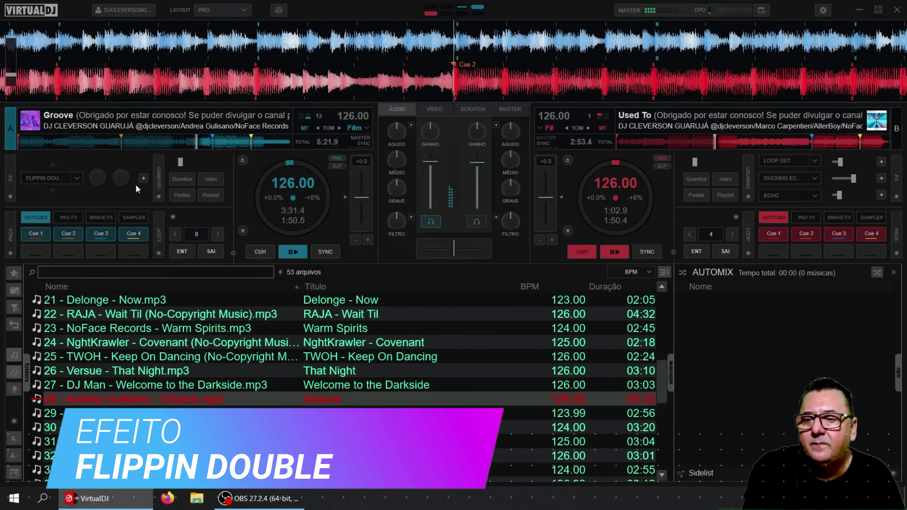
{"action": "left_click", "coordinate": [50, 178]}
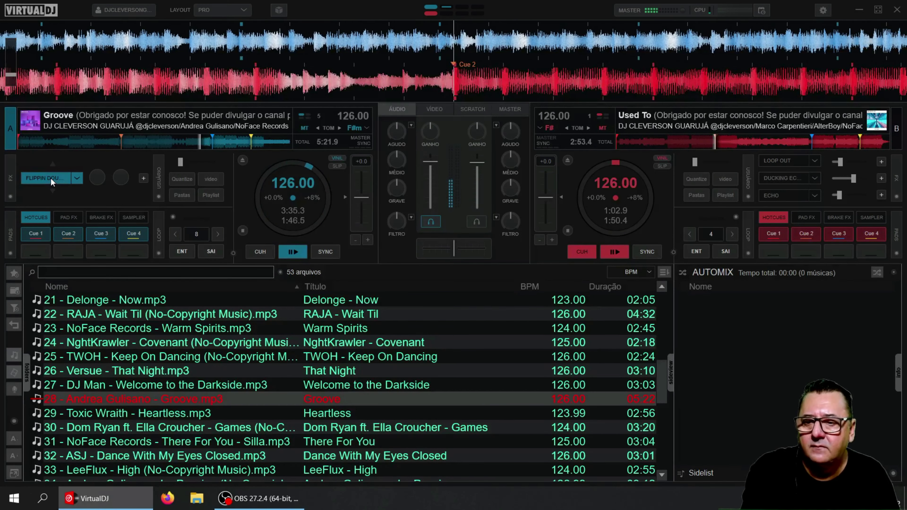
{"action": "left_click", "coordinate": [51, 177]}
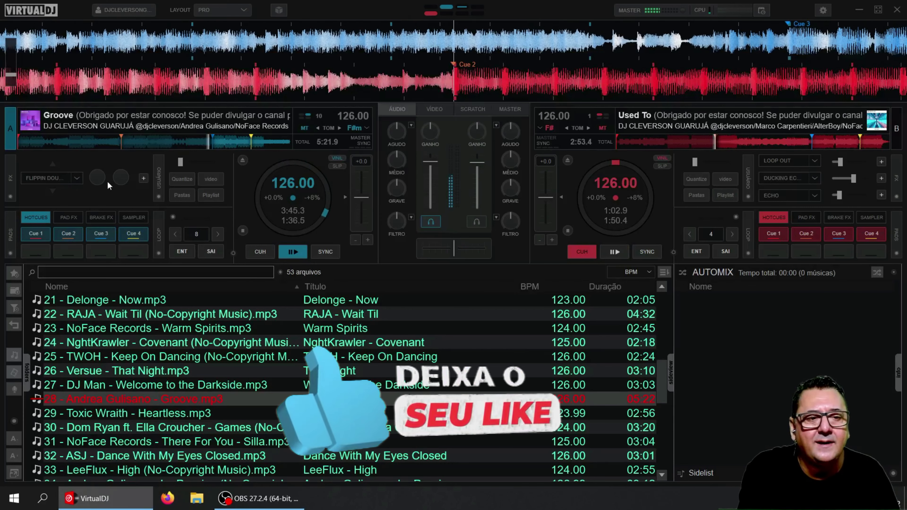
{"action": "left_click", "coordinate": [51, 176]}
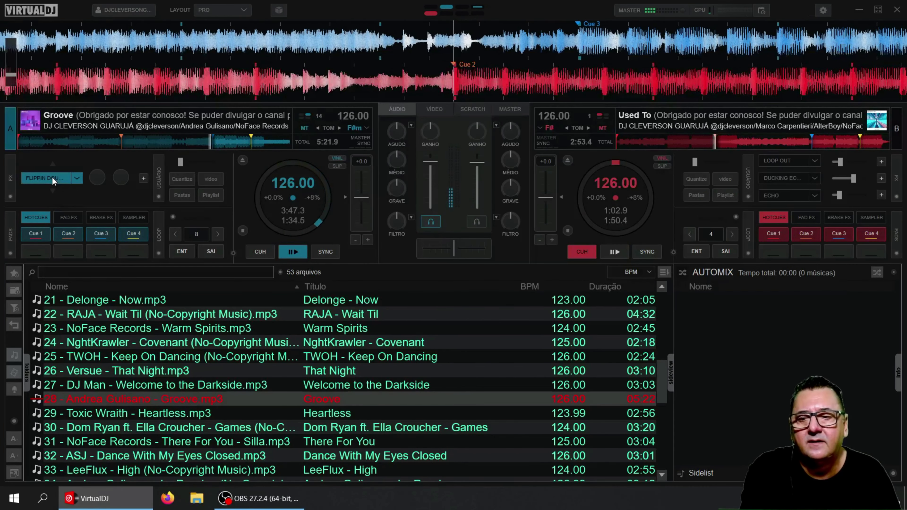
- Replace deck A's effect with Filter LP and audition its position and resonance, leaving the resonance at about 59% and the effect off
{"action": "left_click", "coordinate": [77, 179]}
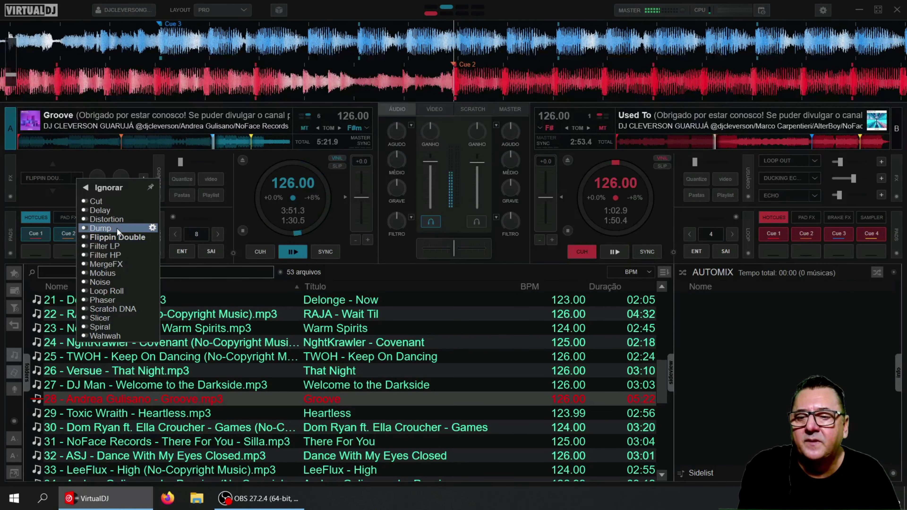
{"action": "left_click", "coordinate": [103, 247]}
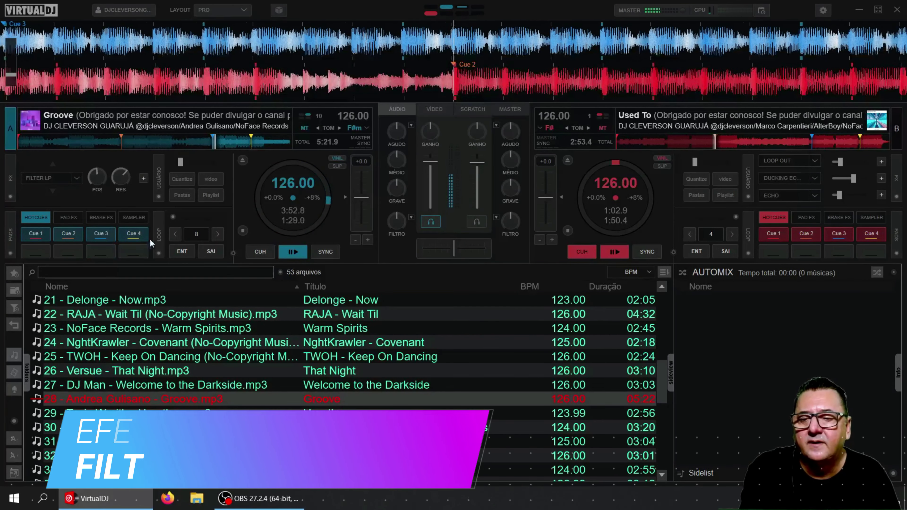
{"action": "left_click", "coordinate": [50, 180]}
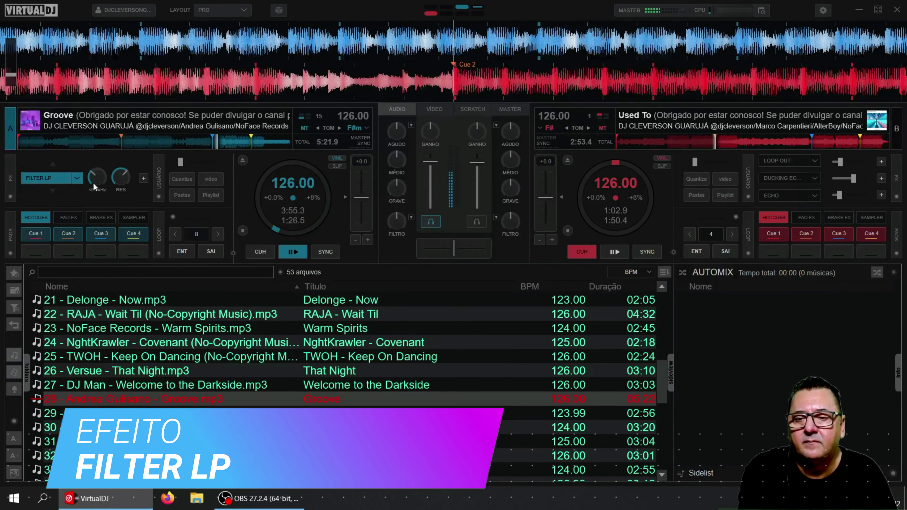
{"action": "left_click_drag", "start_coordinate": [102, 167], "coordinate": [120, 176]}
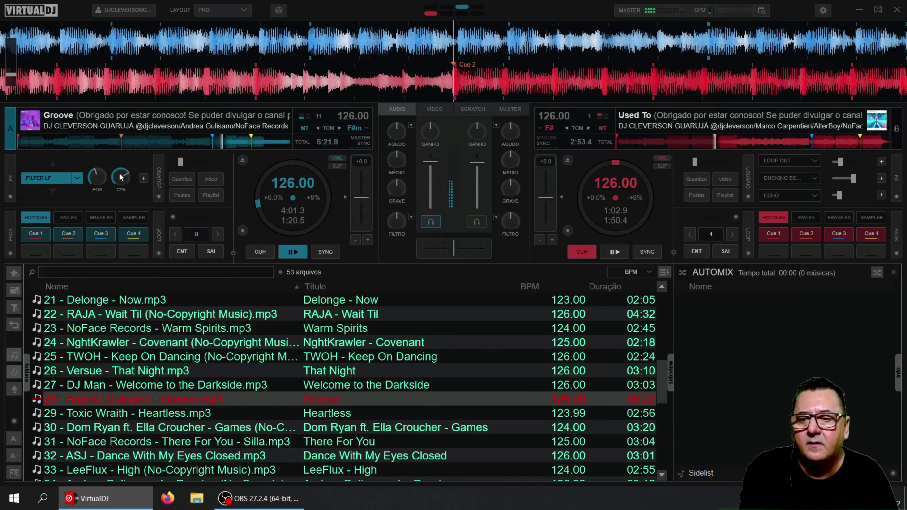
{"action": "left_click", "coordinate": [76, 178]}
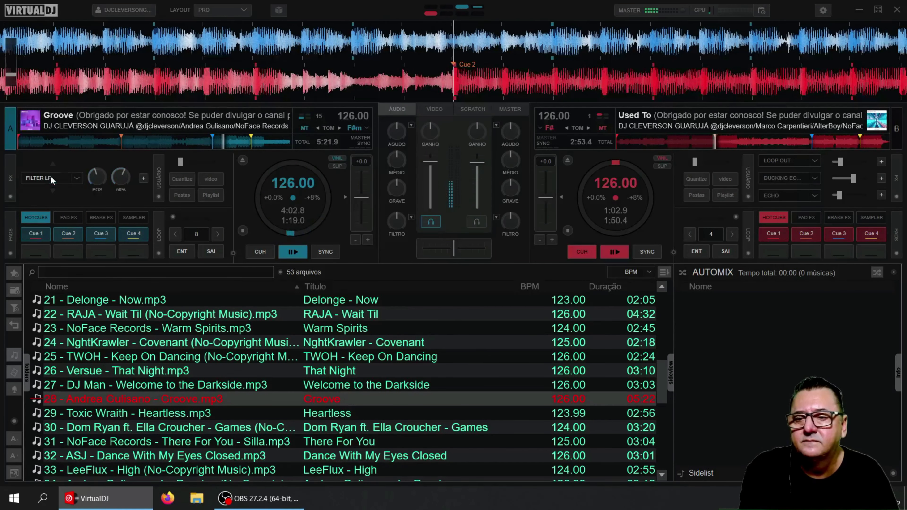
- Replace deck A's effect with Filter HP and switch it on
{"action": "left_click", "coordinate": [77, 179]}
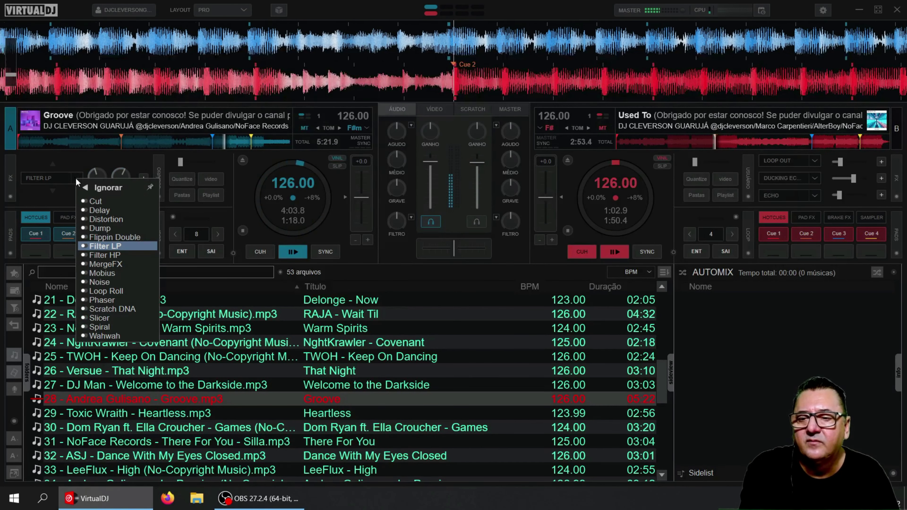
{"action": "left_click", "coordinate": [121, 255]}
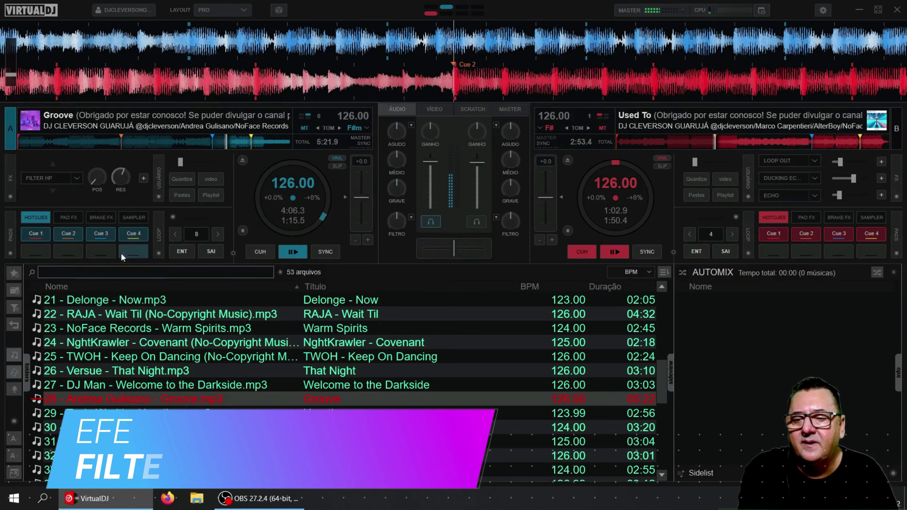
{"action": "left_click", "coordinate": [52, 176]}
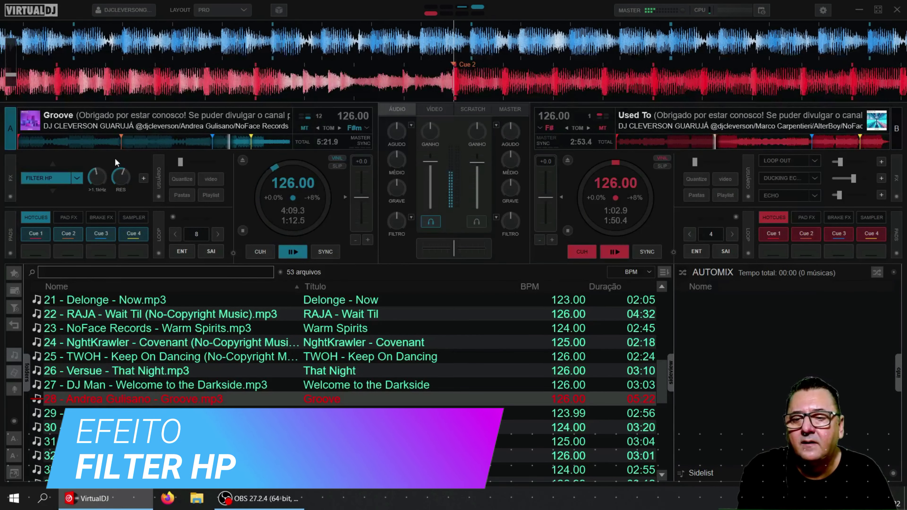
- Sweep the Filter HP's position down and back up to about 755 Hz, trying deck A's mixer filter in between
{"action": "scroll", "coordinate": [97, 177], "scroll_direction": "down", "scroll_amount": 3}
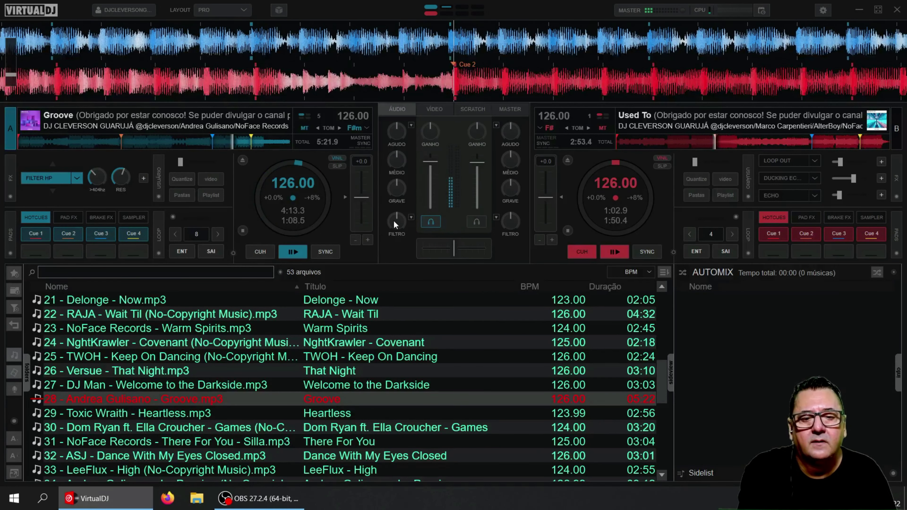
{"action": "mouse_move", "coordinate": [393, 220]}
{"action": "left_mouse_down"}
{"action": "mouse_move", "coordinate": [392, 239]}
{"action": "mouse_move", "coordinate": [393, 222]}
{"action": "left_mouse_up"}
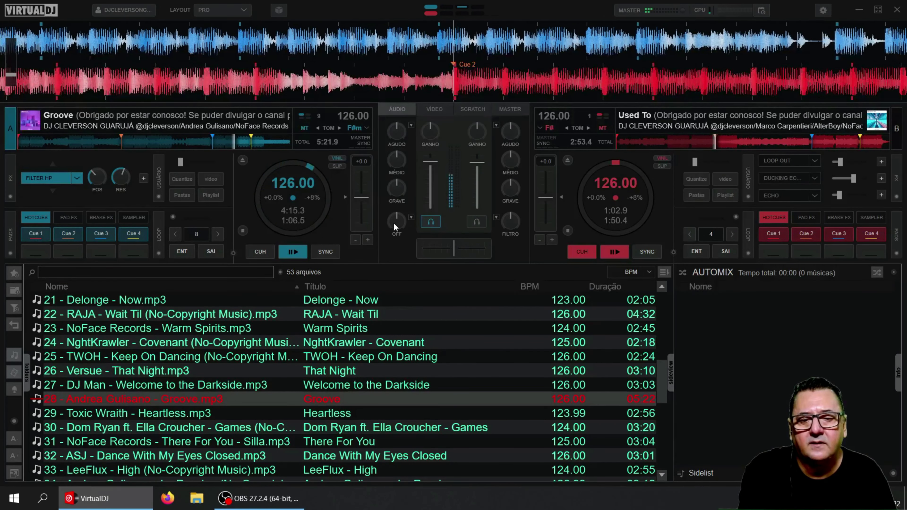
{"action": "scroll", "coordinate": [97, 175], "scroll_direction": "up", "scroll_amount": 2}
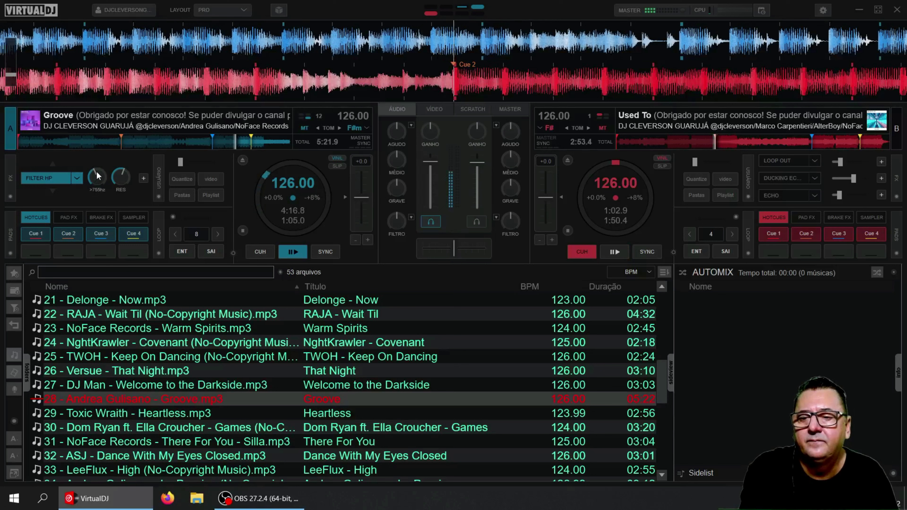
- Switch off Filter HP, replace it with MergeFX on deck A, and audition MergeFX's strength over the playing track
{"action": "left_click", "coordinate": [54, 179]}
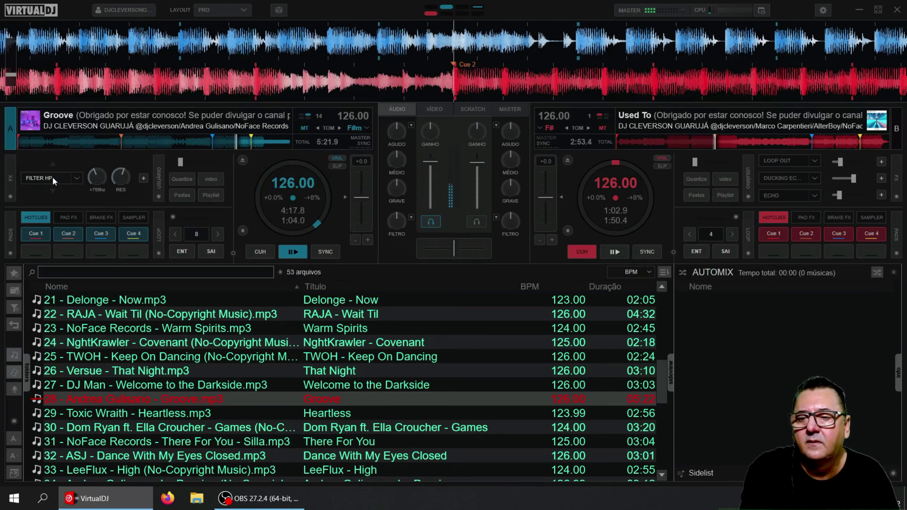
{"action": "left_click", "coordinate": [77, 180]}
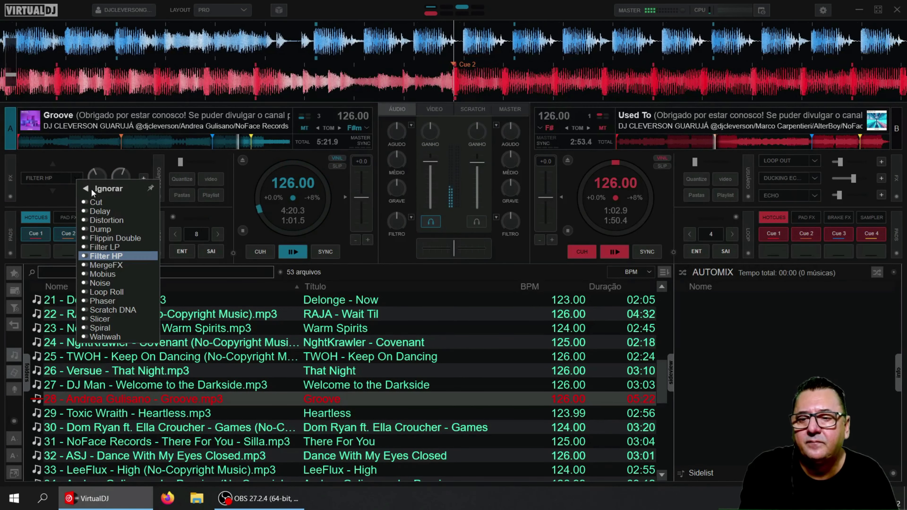
{"action": "left_click", "coordinate": [120, 265]}
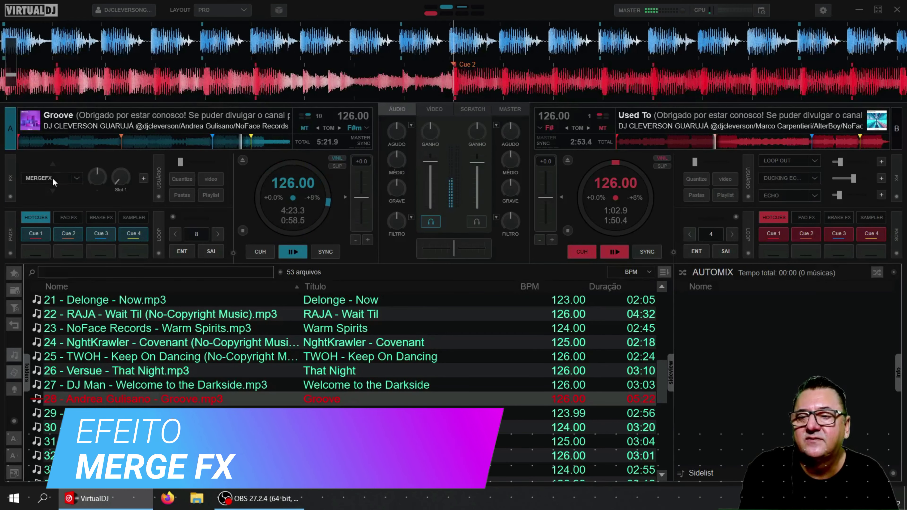
{"action": "mouse_move", "coordinate": [97, 170]}
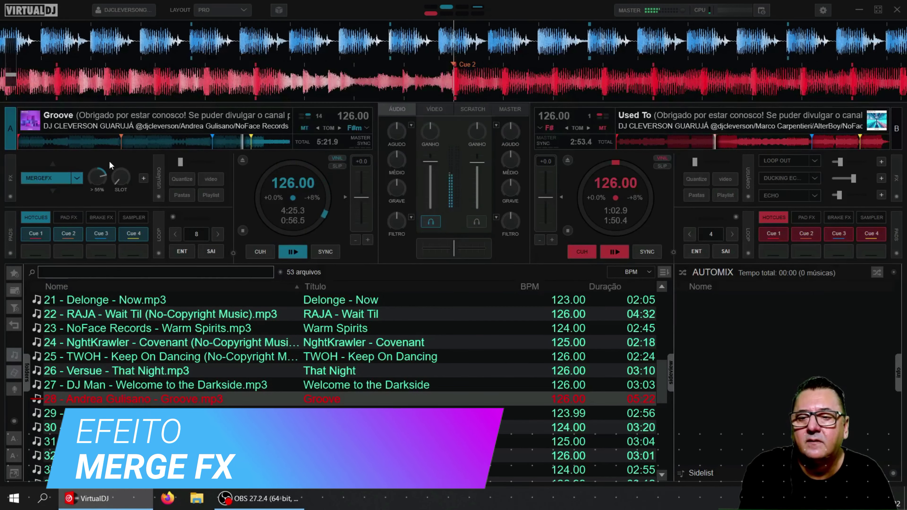
{"action": "left_click_drag", "start_coordinate": [99, 182], "coordinate": [99, 177]}
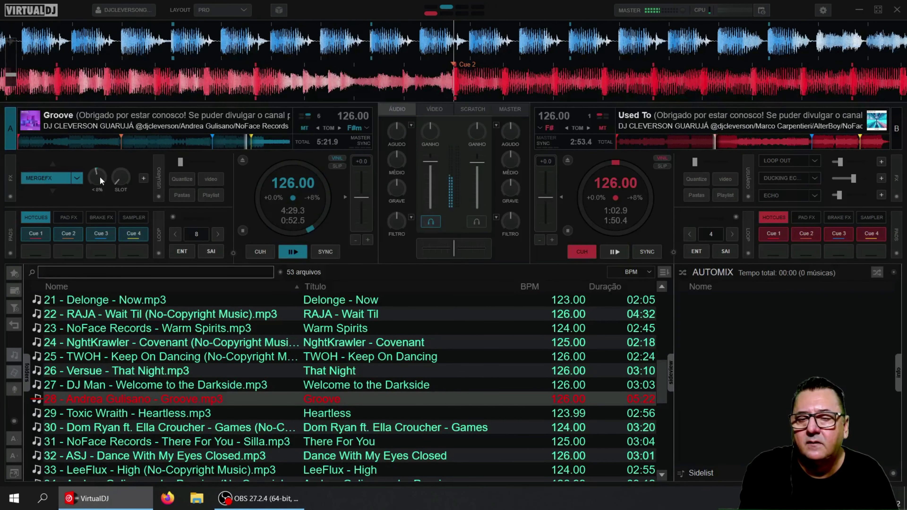
{"action": "left_click_drag", "start_coordinate": [99, 175], "coordinate": [100, 175]}
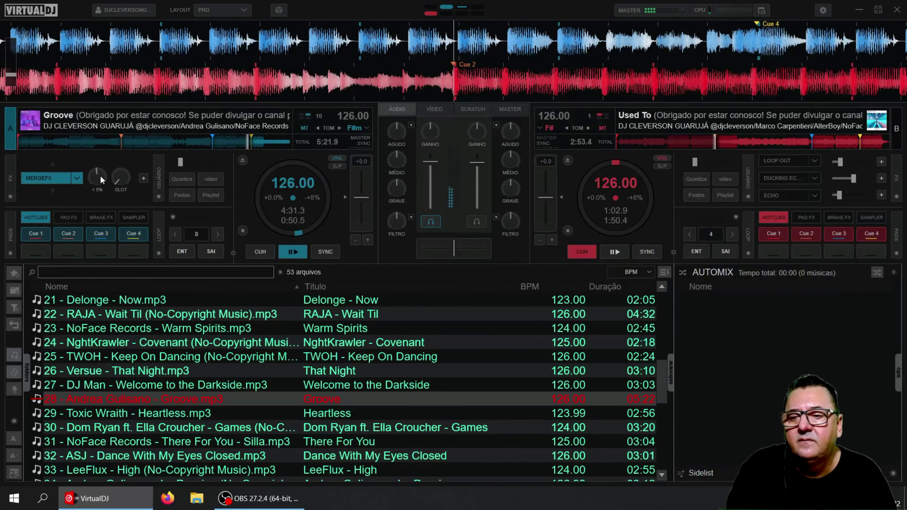
{"action": "left_click", "coordinate": [57, 174]}
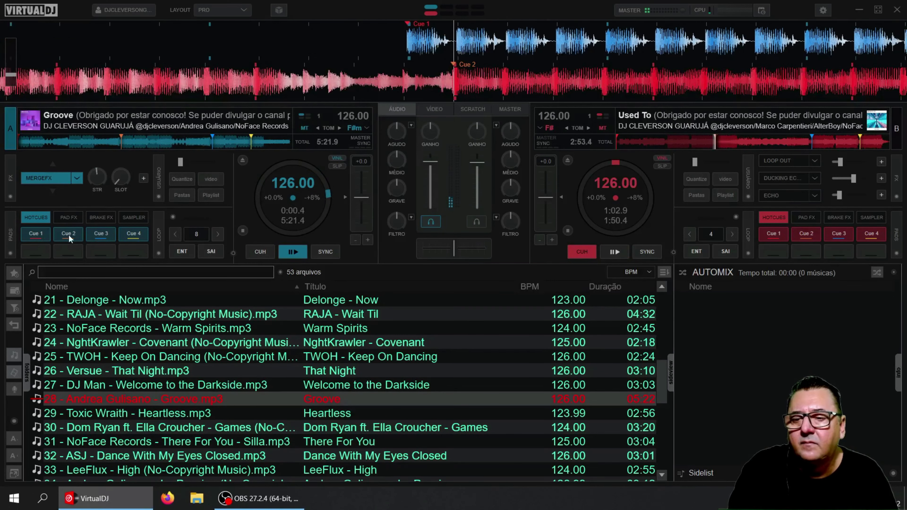
- Replace deck A's effect with Mobius and audition its strength from Cue 1, leaving it at about 7%
{"action": "left_click", "coordinate": [77, 179]}
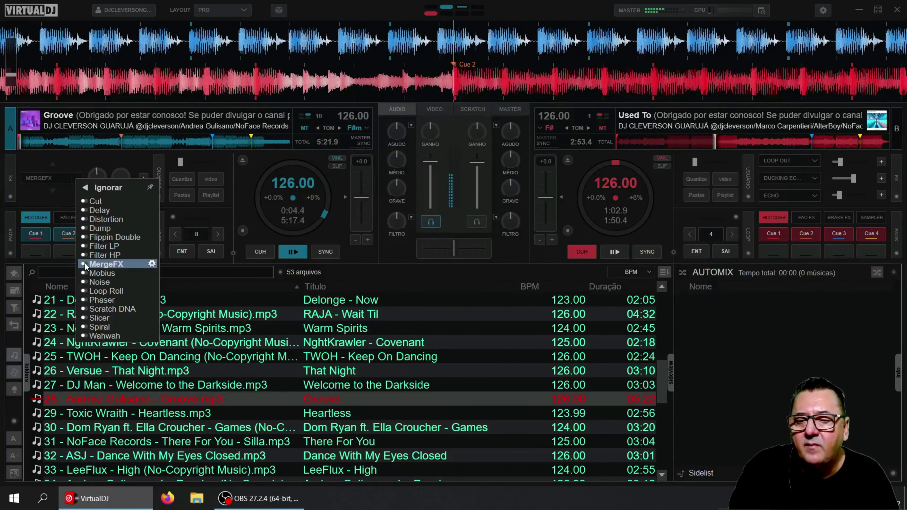
{"action": "left_click", "coordinate": [99, 273]}
{"action": "left_click", "coordinate": [45, 232]}
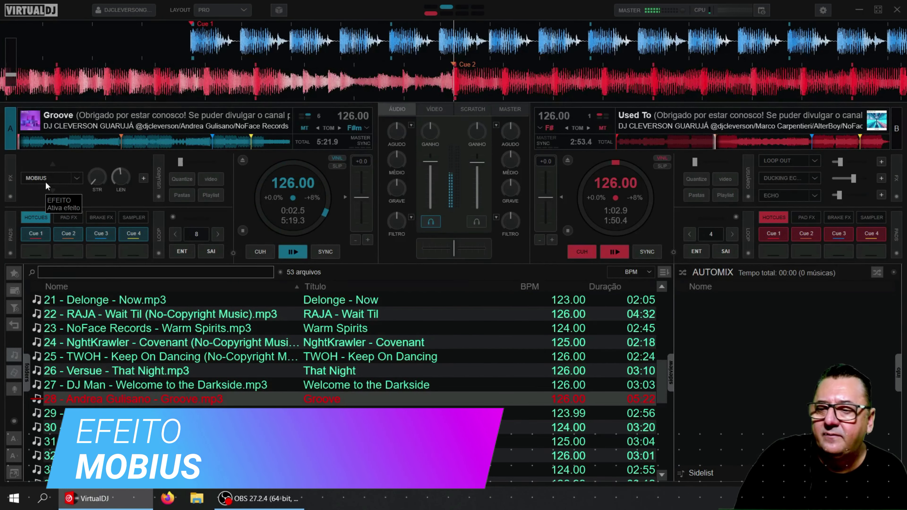
{"action": "left_click", "coordinate": [54, 181]}
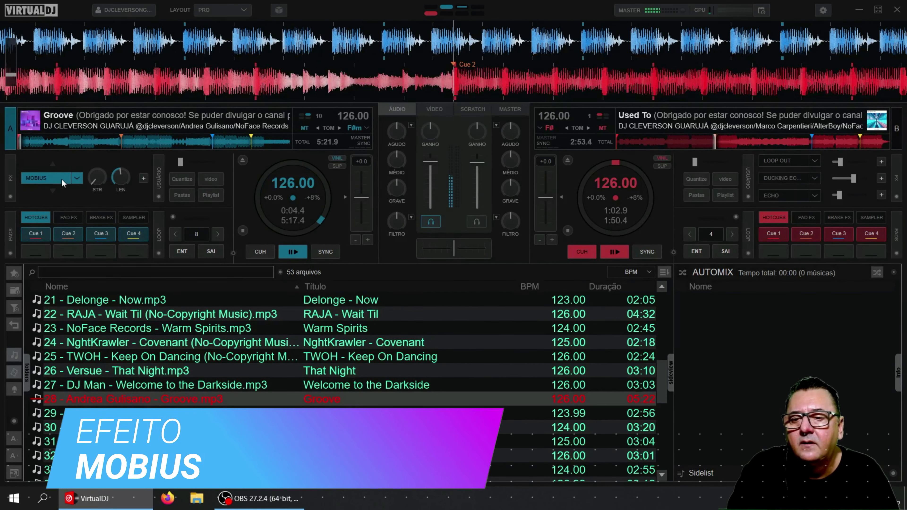
{"action": "mouse_move", "coordinate": [99, 170]}
{"action": "left_mouse_down"}
{"action": "mouse_move", "coordinate": [108, 165]}
{"action": "mouse_move", "coordinate": [103, 177]}
{"action": "mouse_move", "coordinate": [103, 171]}
{"action": "mouse_move", "coordinate": [120, 173]}
{"action": "mouse_move", "coordinate": [105, 174]}
{"action": "left_mouse_up"}
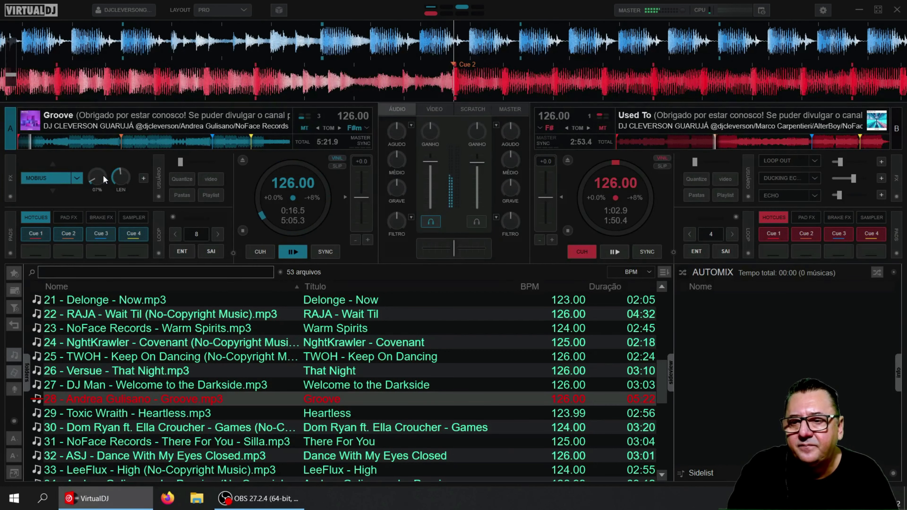
- Replace deck A's effect with Noise and sweep its position over the playing track, leaving the effect off
{"action": "left_click", "coordinate": [77, 179]}
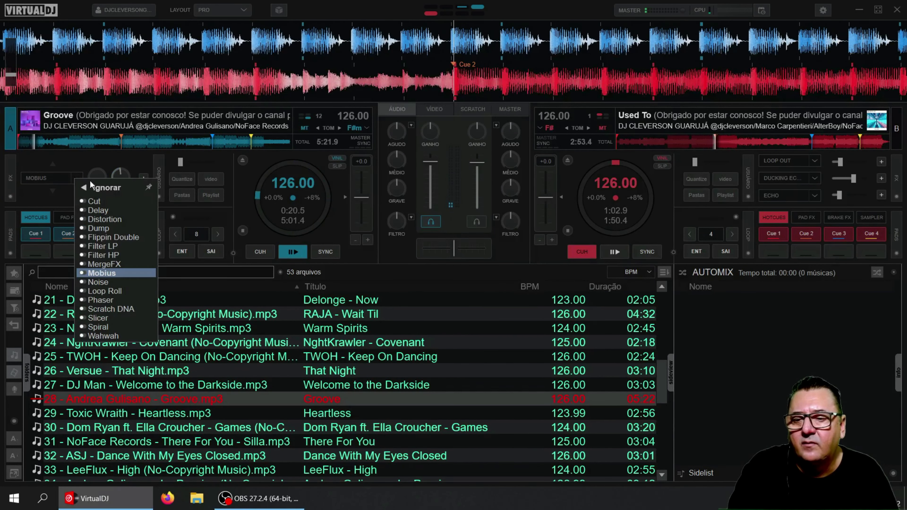
{"action": "left_click", "coordinate": [115, 283]}
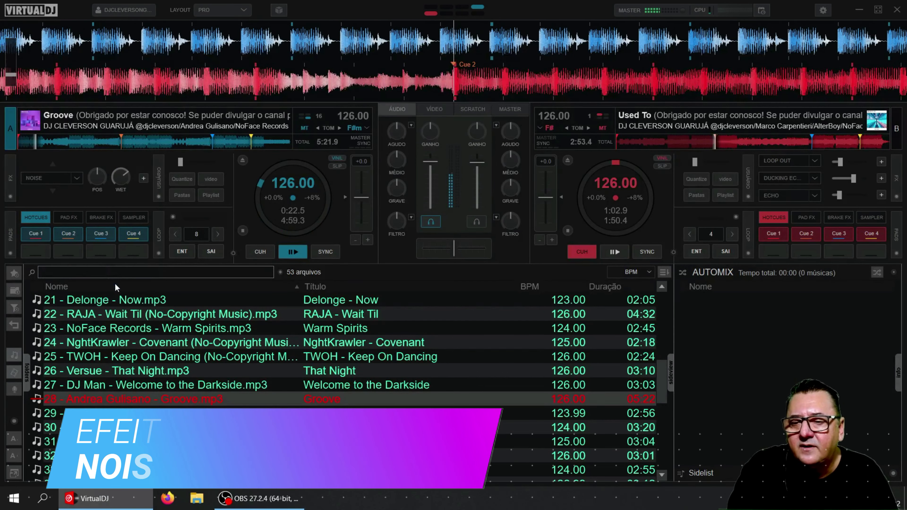
{"action": "left_click", "coordinate": [44, 177]}
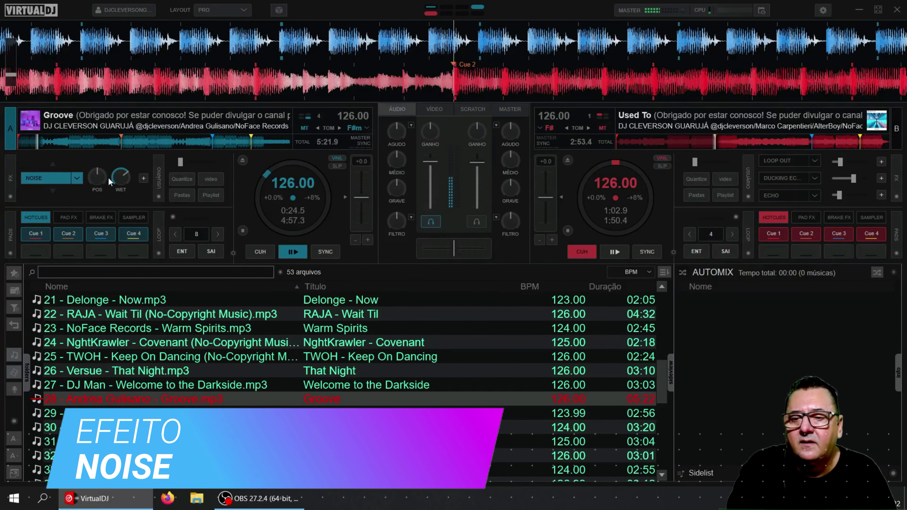
{"action": "mouse_move", "coordinate": [97, 179]}
{"action": "left_mouse_down"}
{"action": "mouse_move", "coordinate": [101, 204]}
{"action": "mouse_move", "coordinate": [115, 164]}
{"action": "mouse_move", "coordinate": [104, 181]}
{"action": "left_mouse_up"}
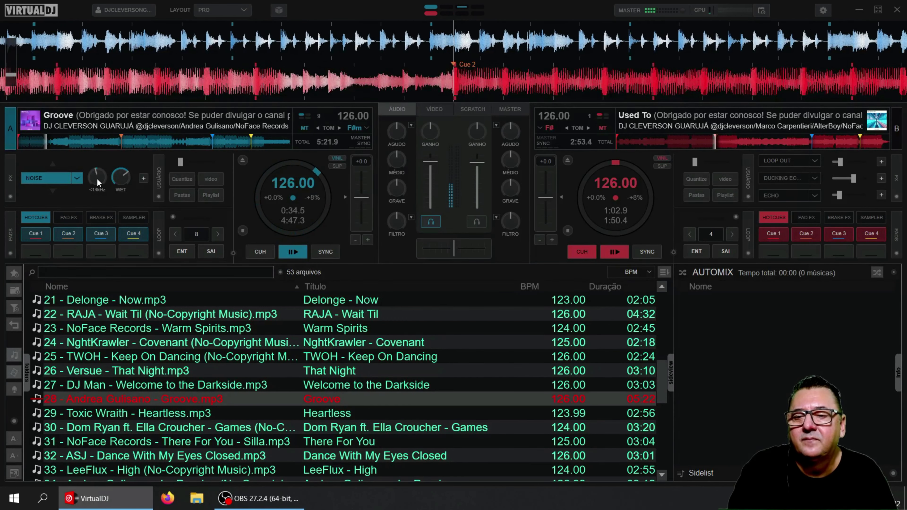
{"action": "left_click", "coordinate": [53, 178]}
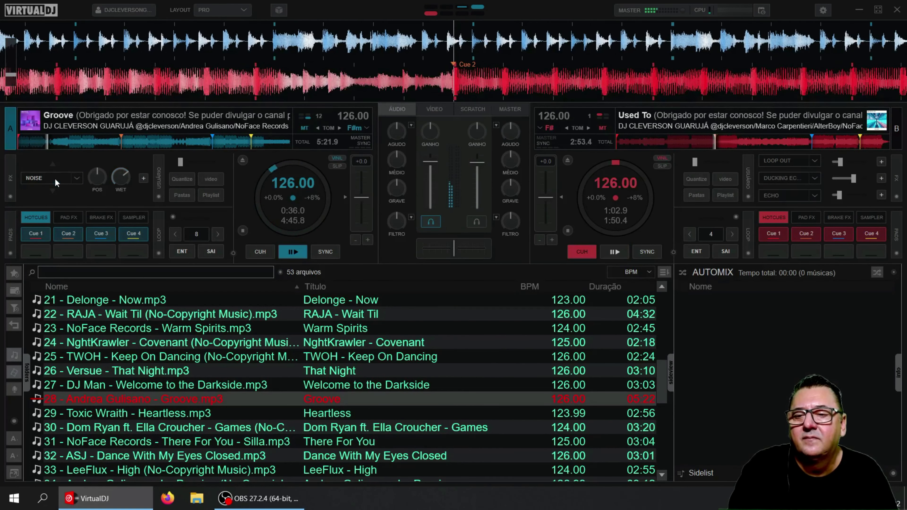
- Replace deck A's effect with Loop Roll and audition its strength and length, trying a 1/2 beat length and leaving the effect off
{"action": "left_click", "coordinate": [76, 178]}
{"action": "left_click", "coordinate": [82, 286]}
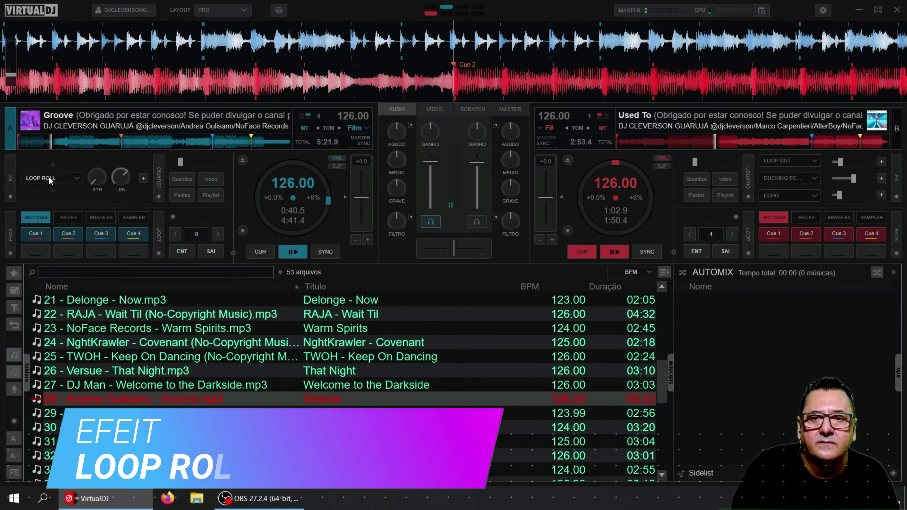
{"action": "left_click", "coordinate": [49, 178]}
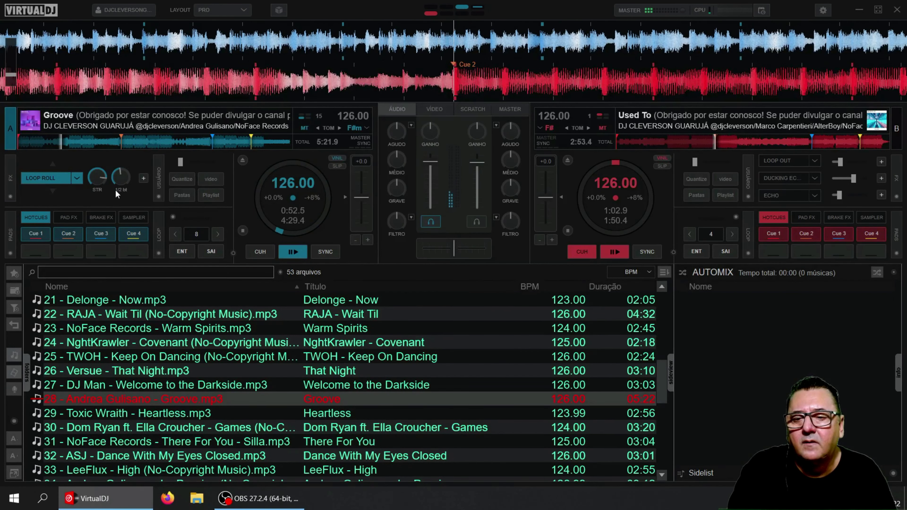
{"action": "mouse_move", "coordinate": [97, 177]}
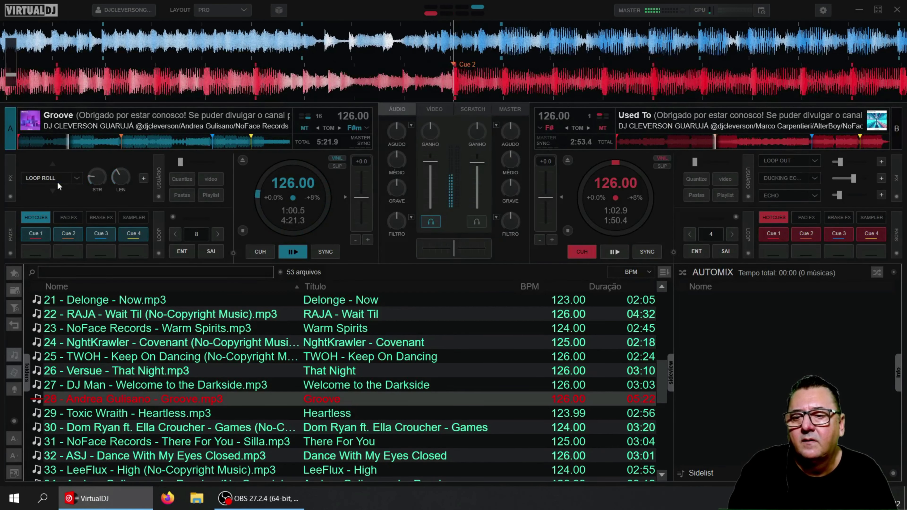
- Replace deck A's effect with Phaser and audition its strength and speed, comparing on and off and leaving the effect off
{"action": "left_click", "coordinate": [76, 179]}
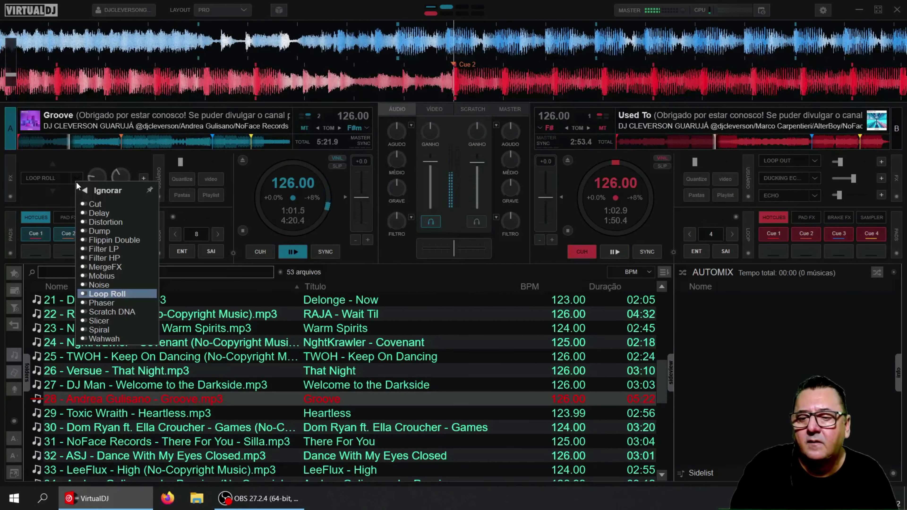
{"action": "left_click", "coordinate": [109, 305]}
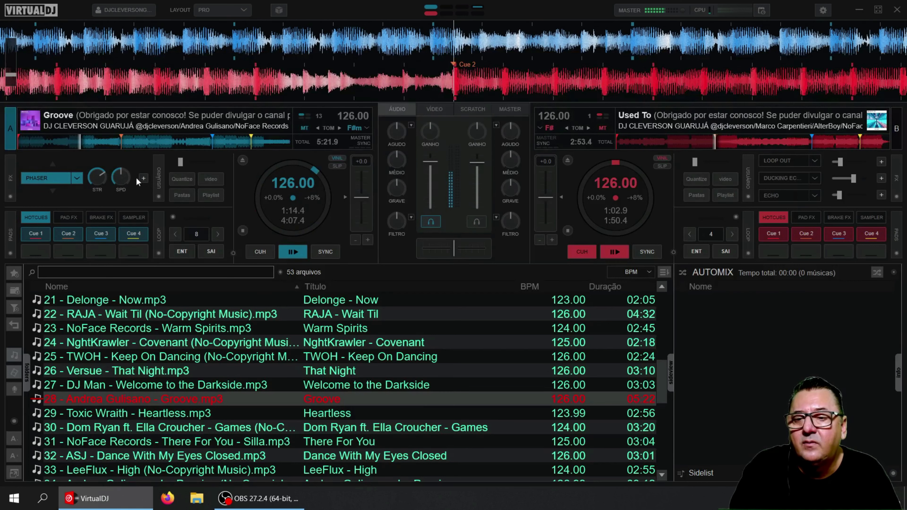
{"action": "left_click", "coordinate": [45, 181]}
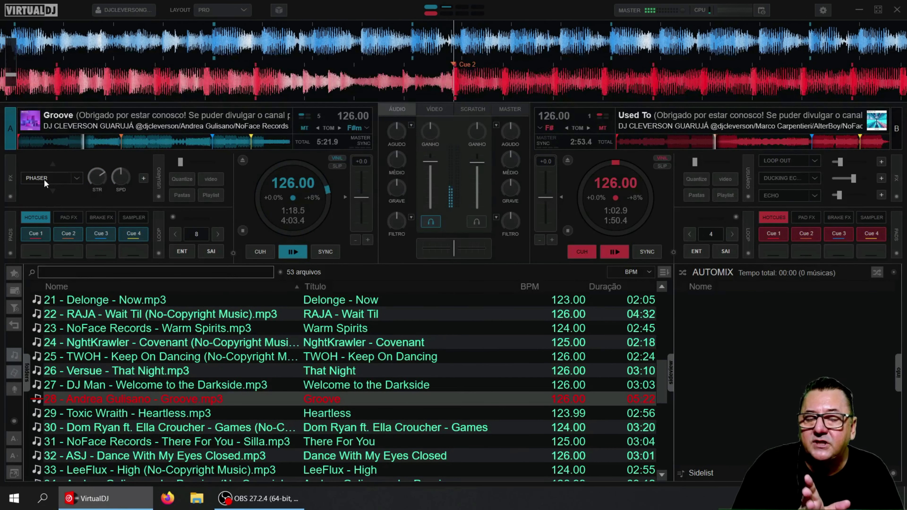
{"action": "left_click", "coordinate": [34, 175]}
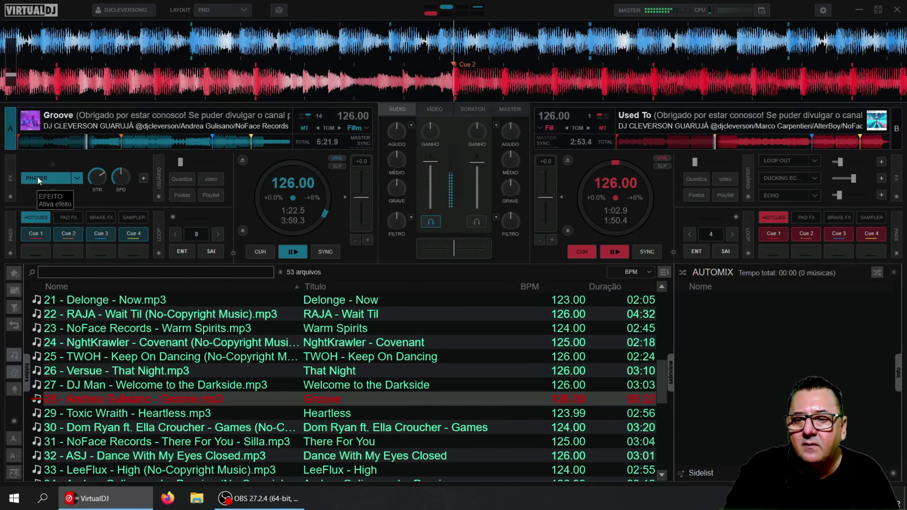
{"action": "mouse_move", "coordinate": [98, 172]}
{"action": "left_mouse_down"}
{"action": "mouse_move", "coordinate": [98, 215]}
{"action": "mouse_move", "coordinate": [89, 165]}
{"action": "mouse_move", "coordinate": [116, 168]}
{"action": "mouse_move", "coordinate": [121, 159]}
{"action": "mouse_move", "coordinate": [119, 173]}
{"action": "mouse_move", "coordinate": [86, 180]}
{"action": "left_mouse_up"}
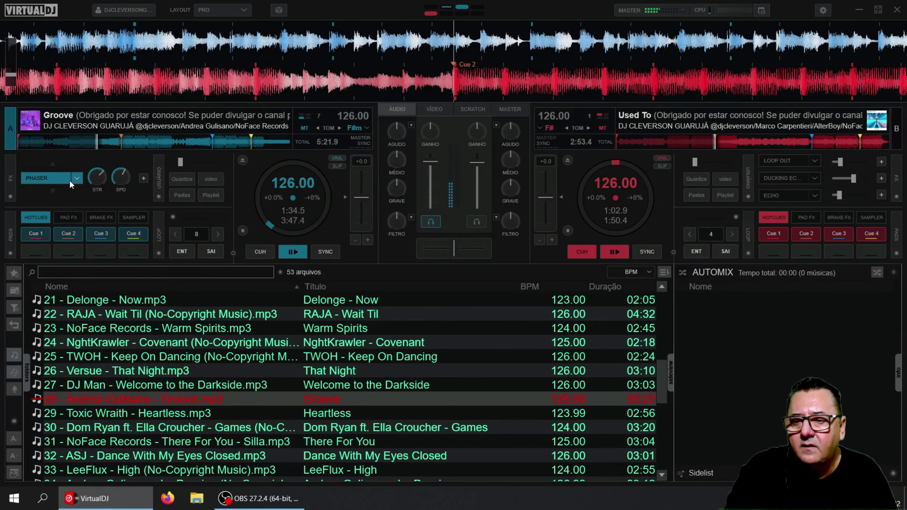
{"action": "left_click", "coordinate": [69, 180]}
- Replace deck A's effect with Scratch DNA and turn up its scratch selection
{"action": "left_click", "coordinate": [77, 178]}
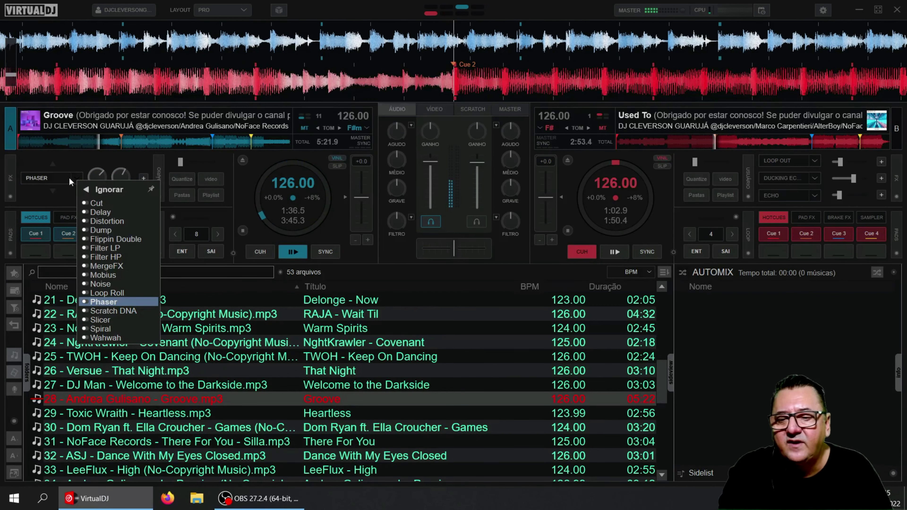
{"action": "left_click", "coordinate": [91, 313]}
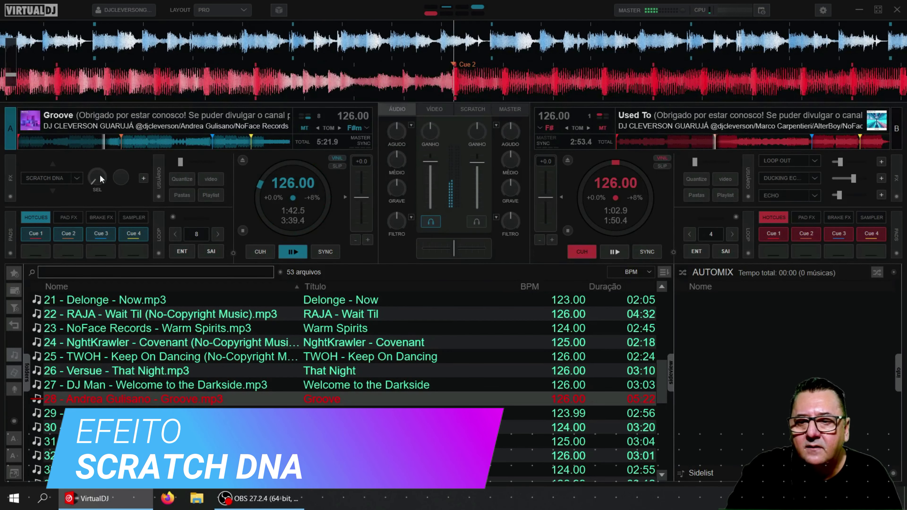
{"action": "left_click_drag", "start_coordinate": [100, 174], "coordinate": [104, 168]}
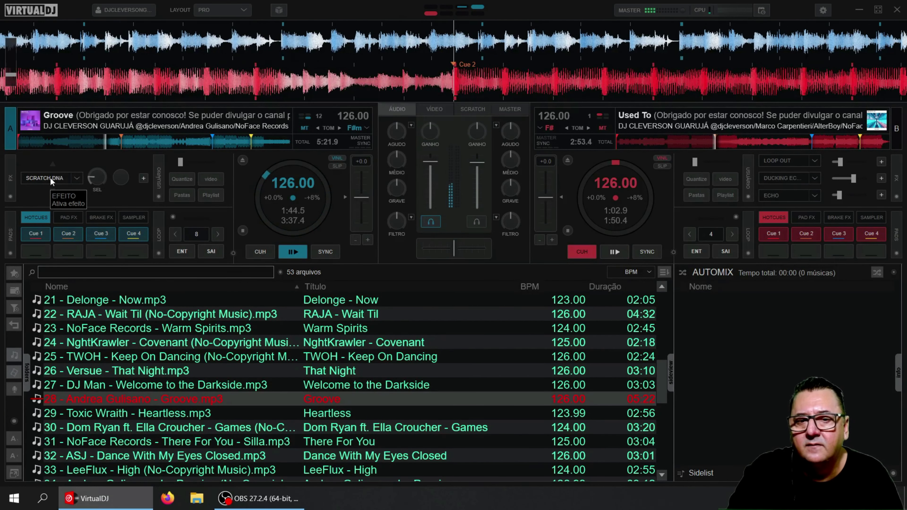
- Replace deck A's effect with Slicer and switch it on
{"action": "left_click", "coordinate": [77, 179]}
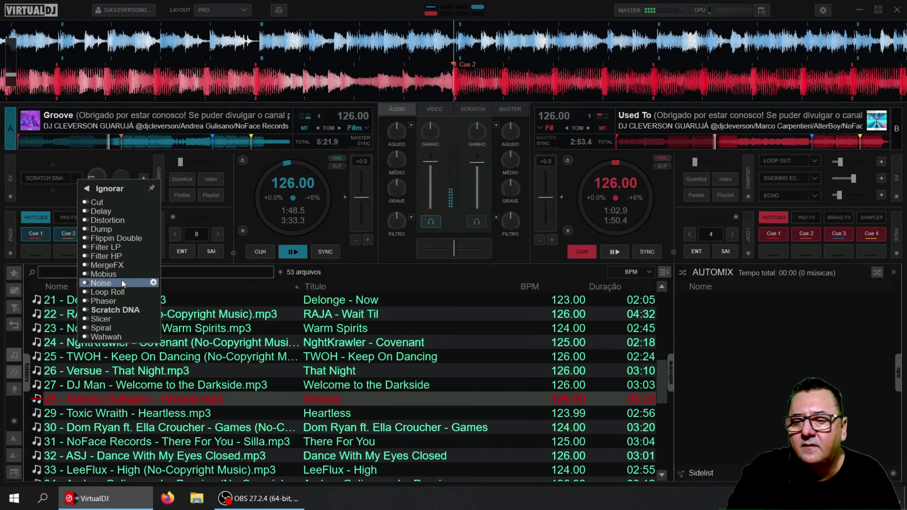
{"action": "left_click", "coordinate": [109, 319]}
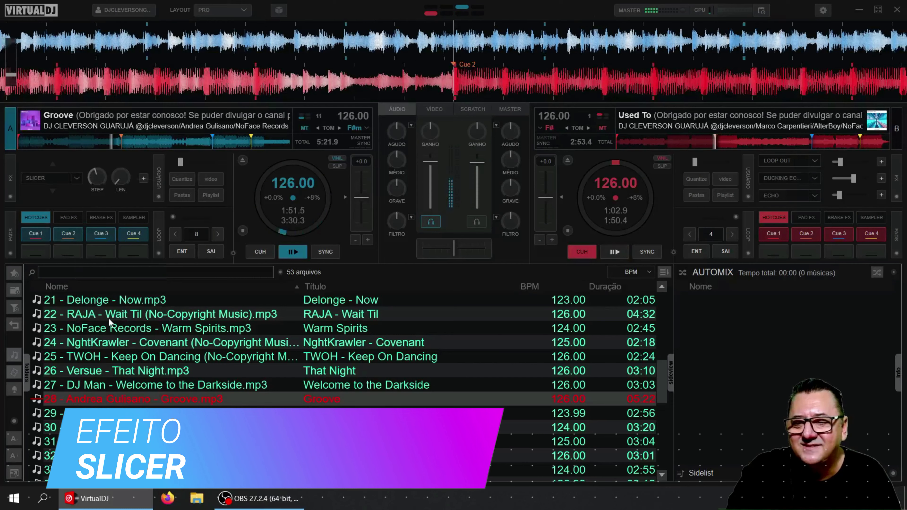
{"action": "left_click", "coordinate": [45, 176]}
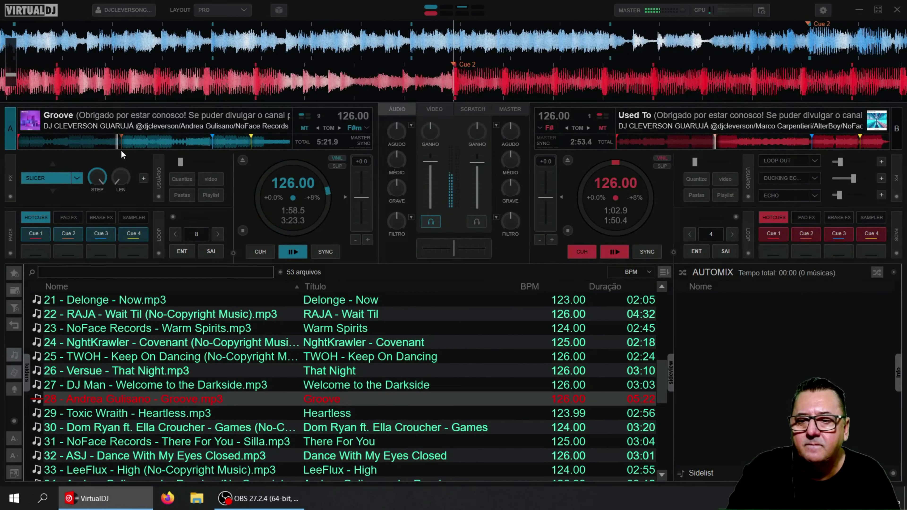
- Vary the Slicer's step between 1/8 and 1/4 beat, and its length between 1/4 and 1 beat
{"action": "scroll", "coordinate": [98, 177], "scroll_direction": "down", "scroll_amount": 3}
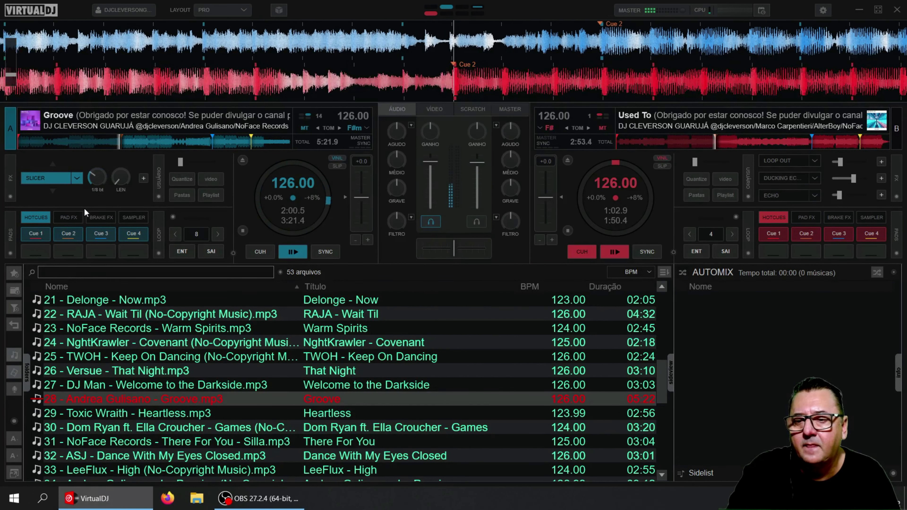
{"action": "scroll", "coordinate": [121, 182], "scroll_direction": "up", "scroll_amount": 2}
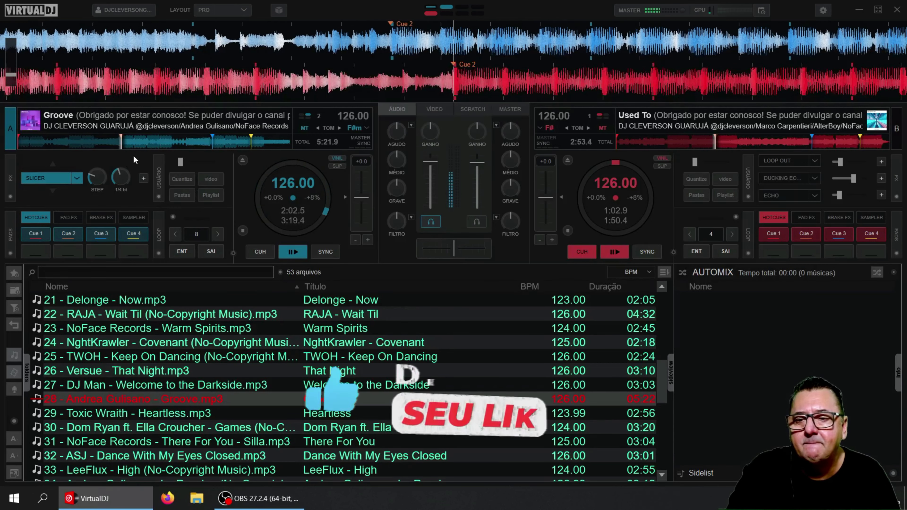
{"action": "scroll", "coordinate": [108, 168], "scroll_direction": "up", "scroll_amount": 2}
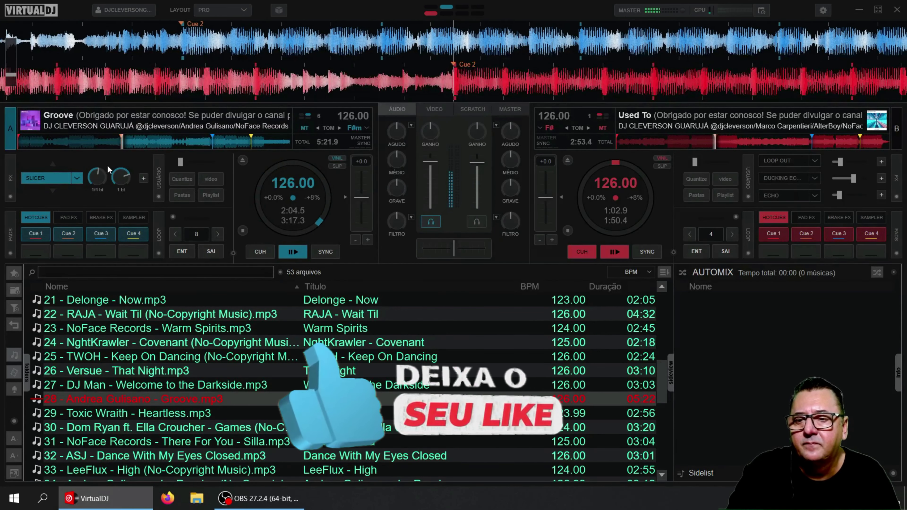
{"action": "scroll", "coordinate": [99, 178], "scroll_direction": "down", "scroll_amount": 1}
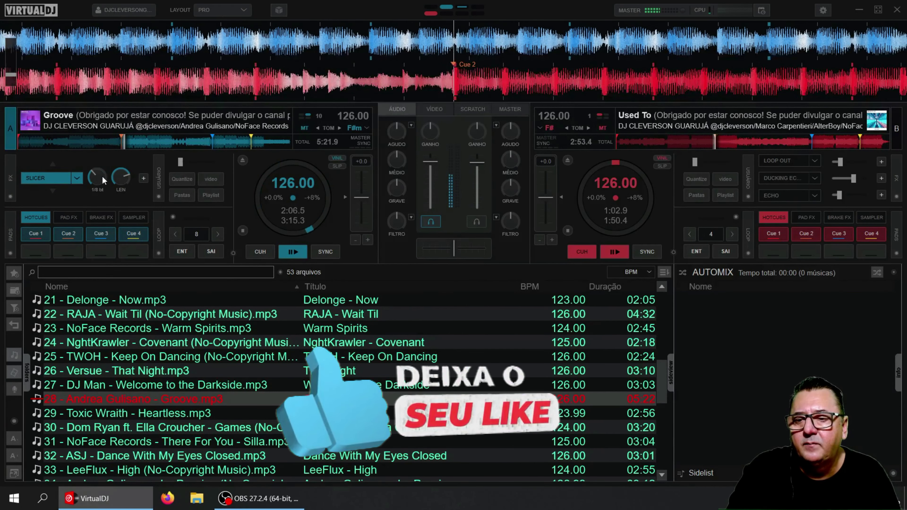
{"action": "scroll", "coordinate": [113, 182], "scroll_direction": "down", "scroll_amount": 1}
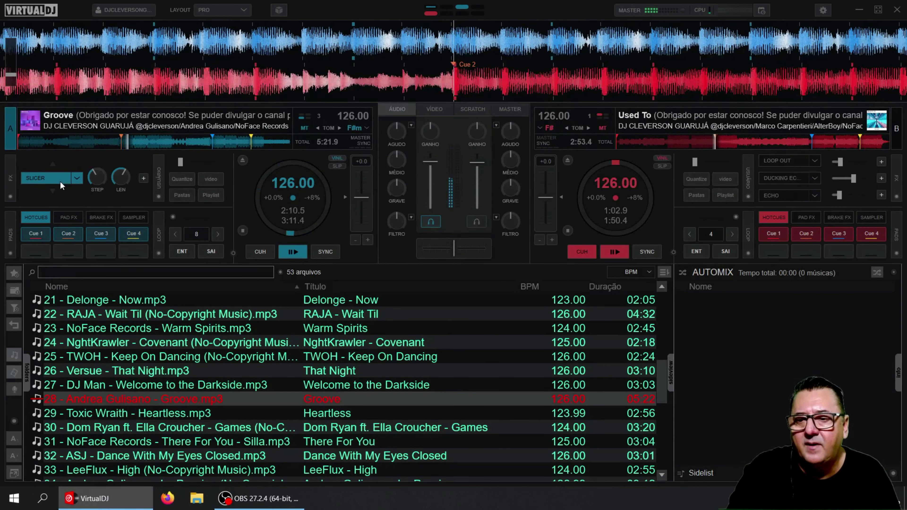
- Set the Slicer's step to 1/8 beat, and replace deck A's effect with Spiral
{"action": "scroll", "coordinate": [96, 178], "scroll_direction": "down", "scroll_amount": 1}
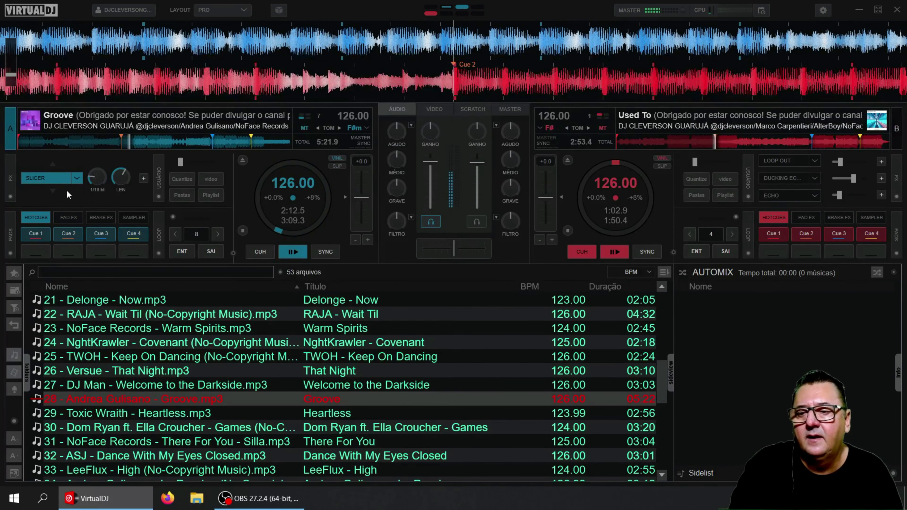
{"action": "left_click", "coordinate": [77, 178]}
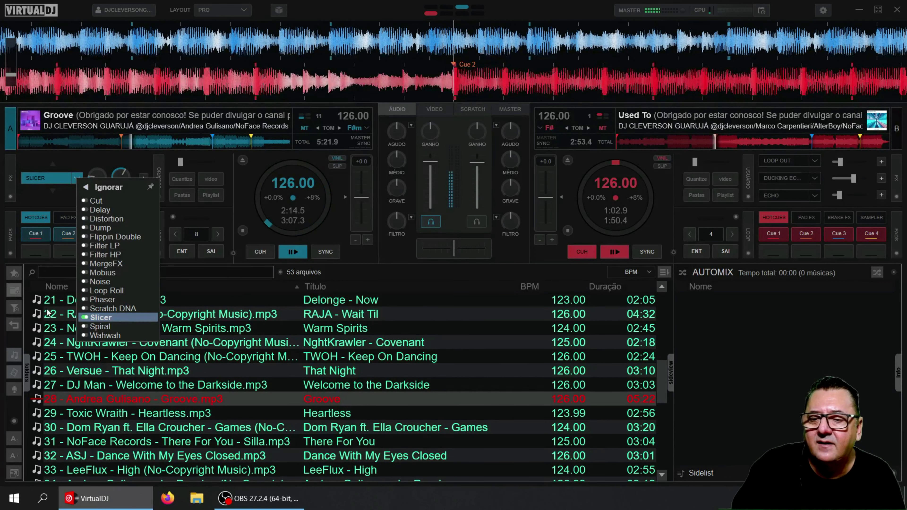
{"action": "left_click", "coordinate": [117, 326]}
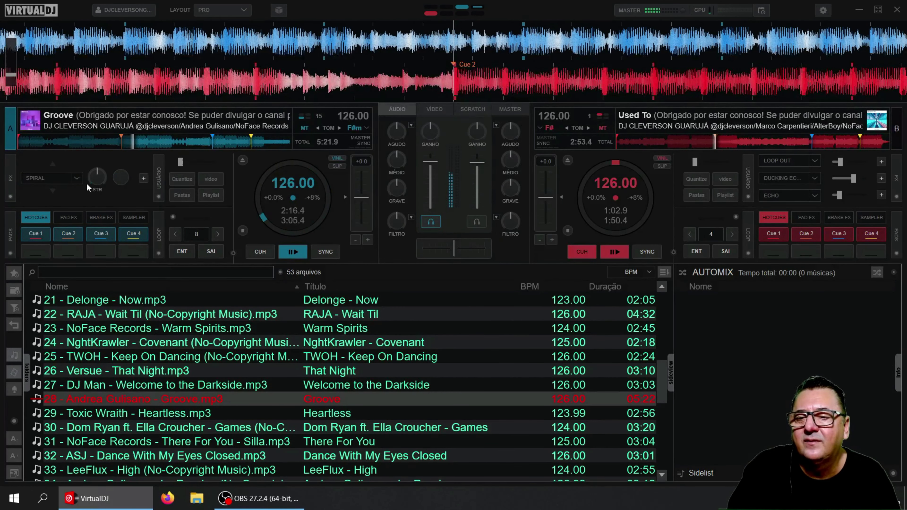
{"action": "left_click", "coordinate": [78, 178]}
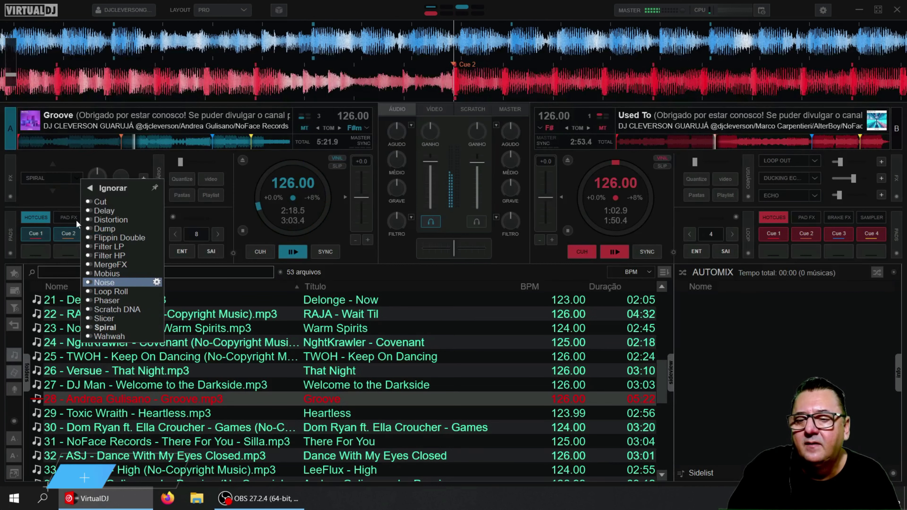
{"action": "left_click", "coordinate": [81, 164]}
{"action": "left_click", "coordinate": [77, 178]}
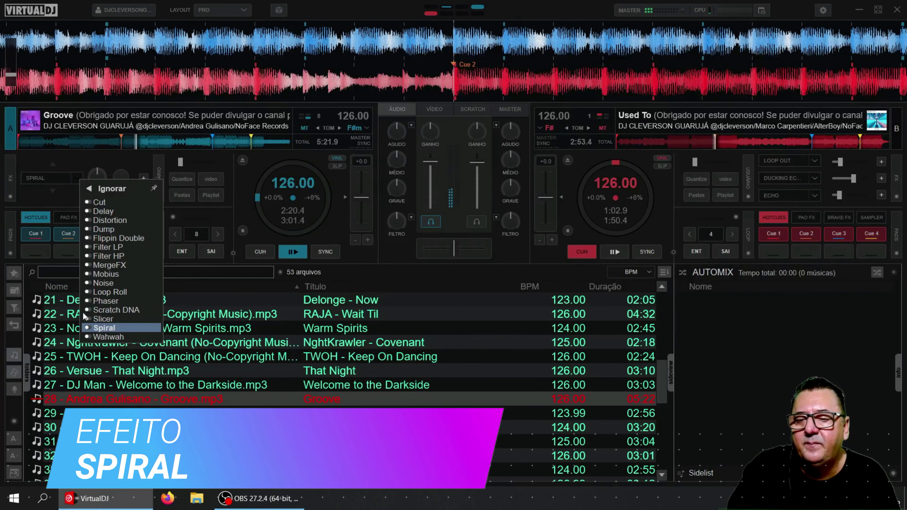
{"action": "left_click", "coordinate": [104, 327]}
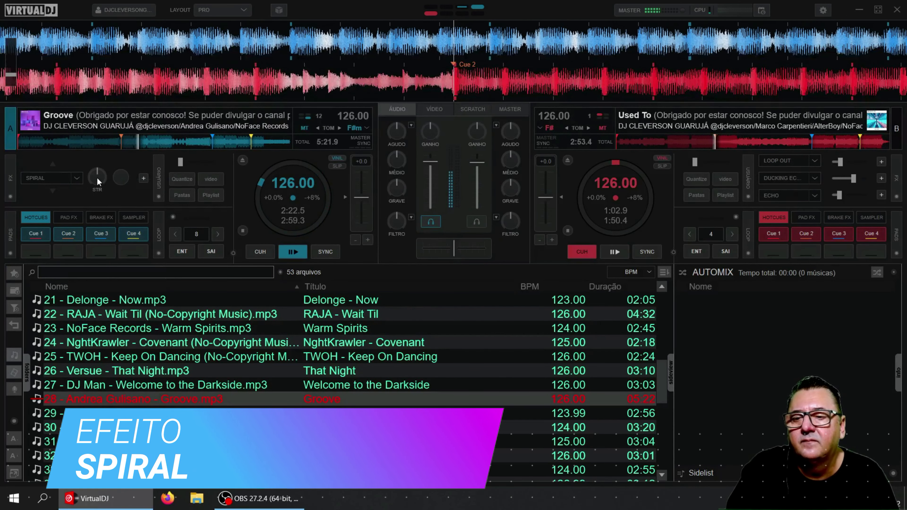
- Switch on the Spiral effect on deck A and vary its strength
{"action": "left_click", "coordinate": [60, 179]}
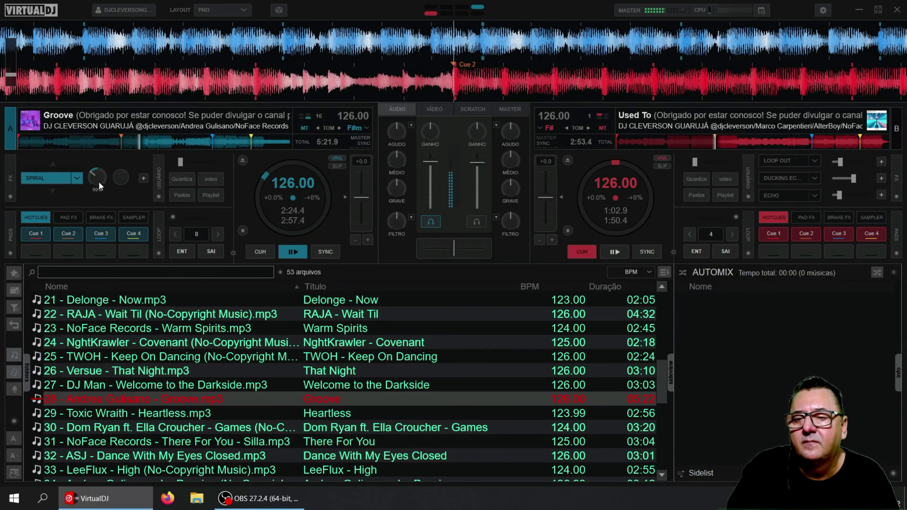
{"action": "mouse_move", "coordinate": [99, 182]}
{"action": "left_mouse_down"}
{"action": "mouse_move", "coordinate": [103, 205]}
{"action": "mouse_move", "coordinate": [97, 163]}
{"action": "mouse_move", "coordinate": [109, 140]}
{"action": "mouse_move", "coordinate": [98, 188]}
{"action": "left_mouse_up"}
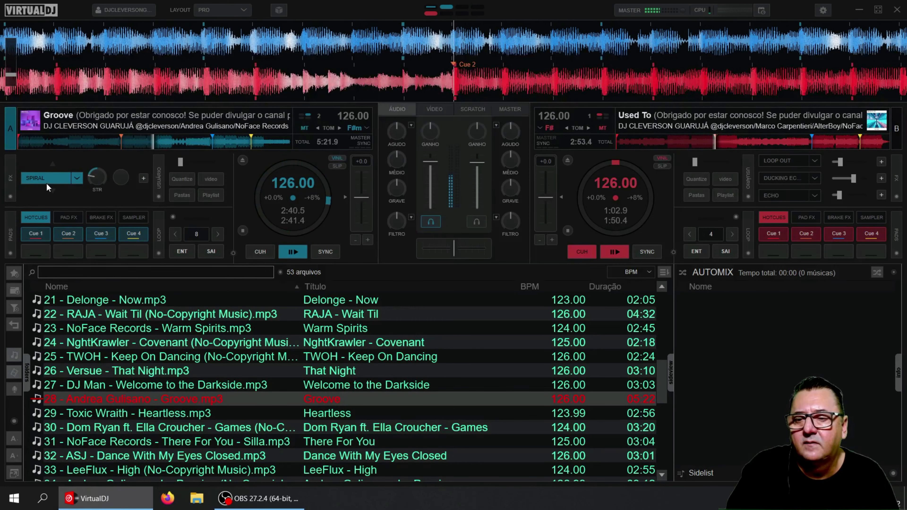
- Replace deck A's effect with Wahwah and switch it on
{"action": "left_click", "coordinate": [76, 178]}
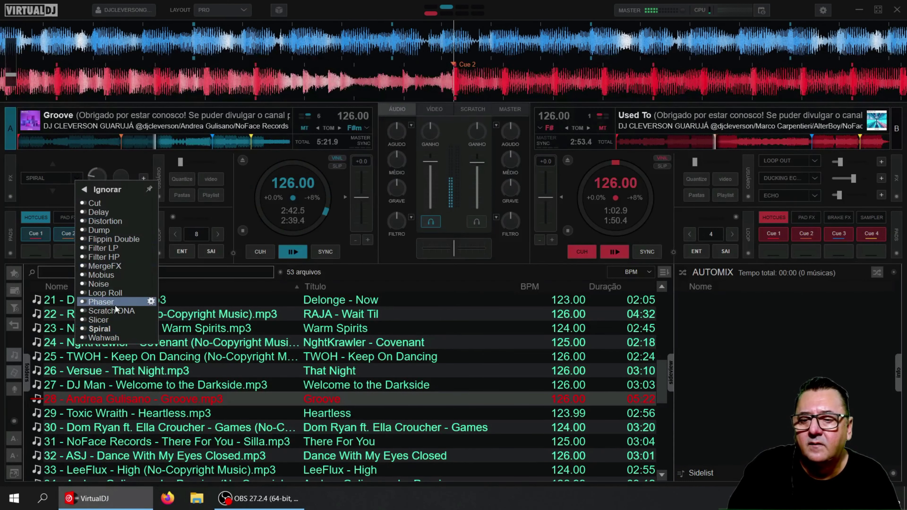
{"action": "left_click", "coordinate": [103, 337]}
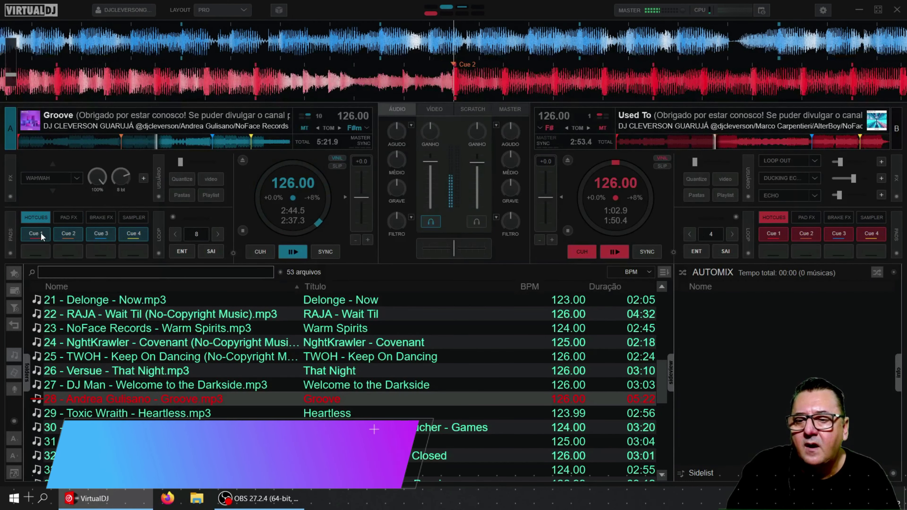
{"action": "left_click", "coordinate": [50, 176]}
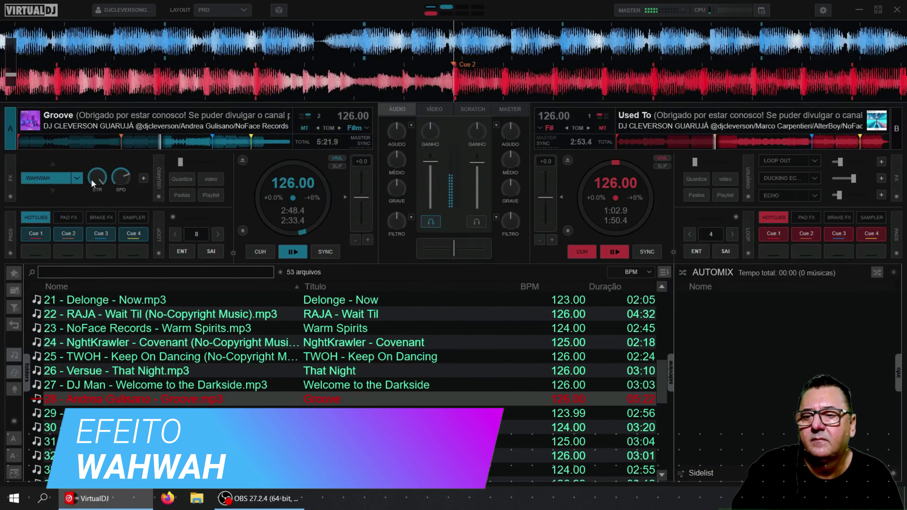
- Vary the Wahwah's strength, set its speed to 1/2 beat, and switch the effect off
{"action": "left_click_drag", "start_coordinate": [90, 178], "coordinate": [96, 227]}
{"action": "left_click_drag", "start_coordinate": [116, 178], "coordinate": [100, 195]}
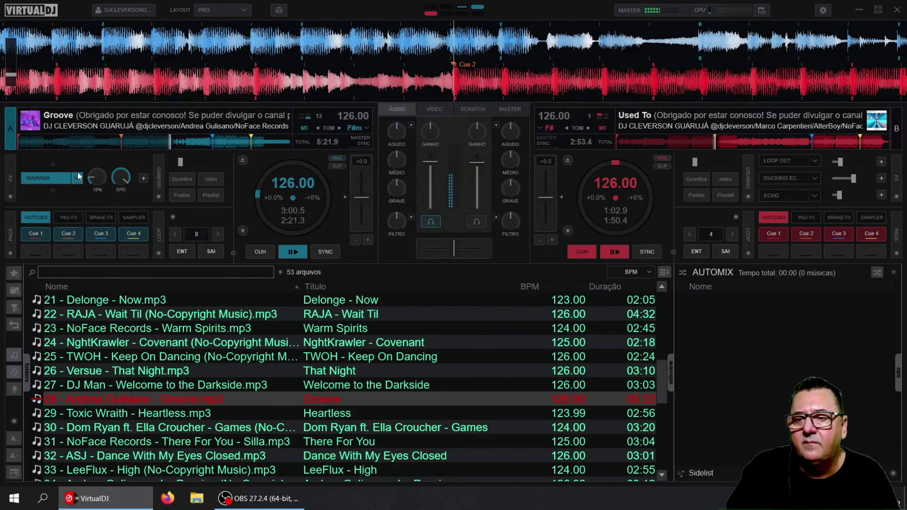
{"action": "scroll", "coordinate": [104, 174], "scroll_direction": "up", "scroll_amount": 1}
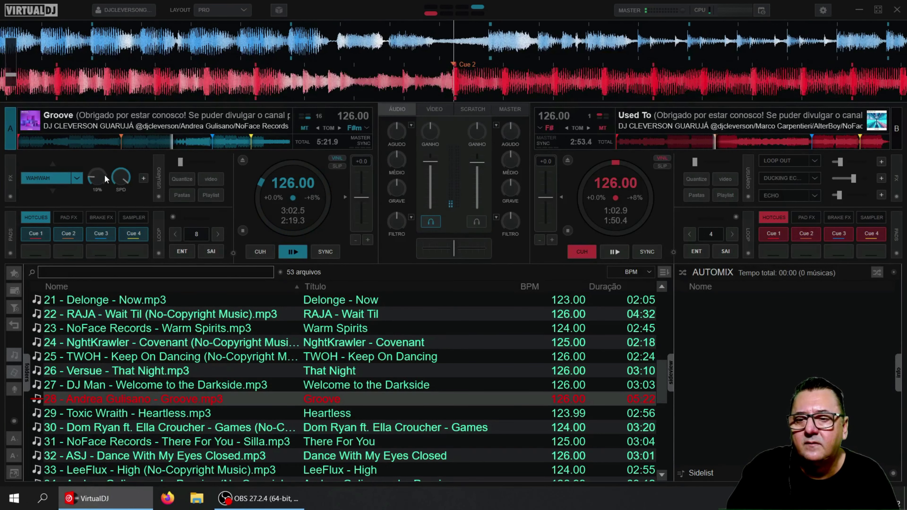
{"action": "left_click_drag", "start_coordinate": [104, 174], "coordinate": [126, 231]}
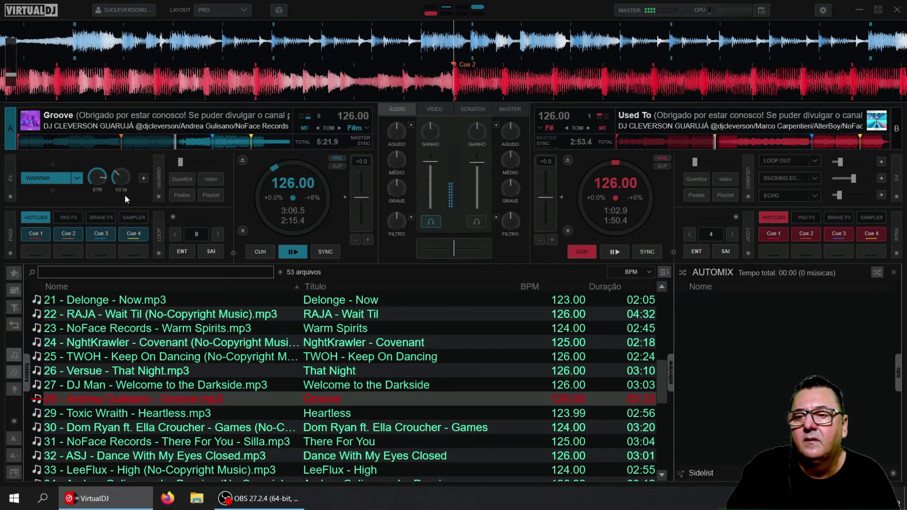
{"action": "left_click", "coordinate": [53, 180]}
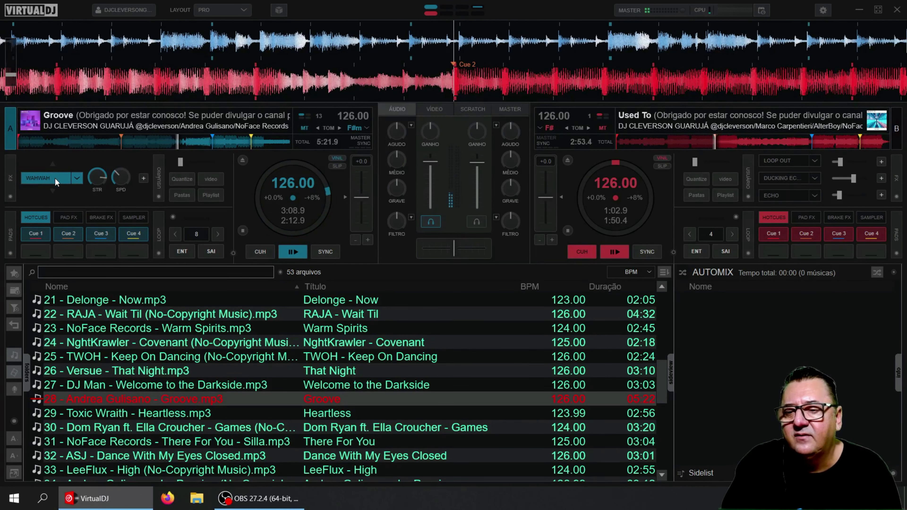
- Pause deck A and replace its effect with Backspin from outside the Ignorar folder
{"action": "left_click", "coordinate": [75, 179]}
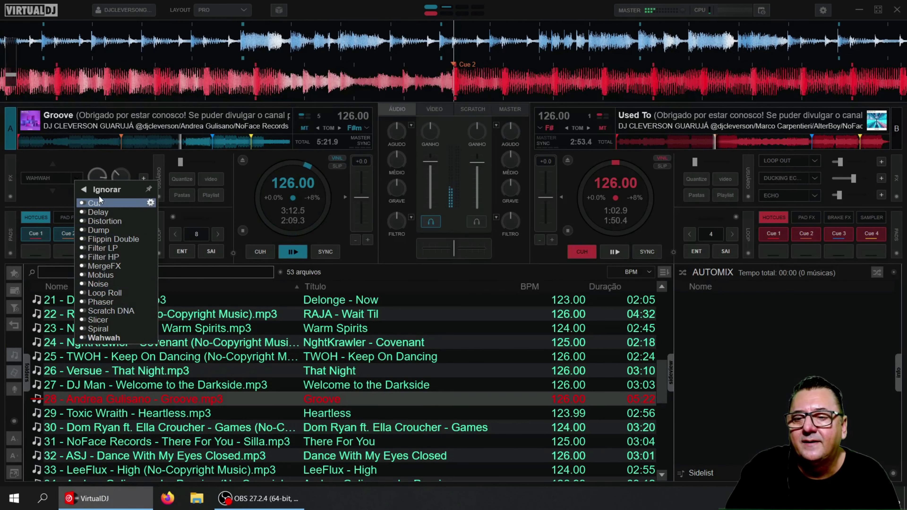
{"action": "left_click", "coordinate": [292, 252]}
{"action": "left_click", "coordinate": [292, 252]}
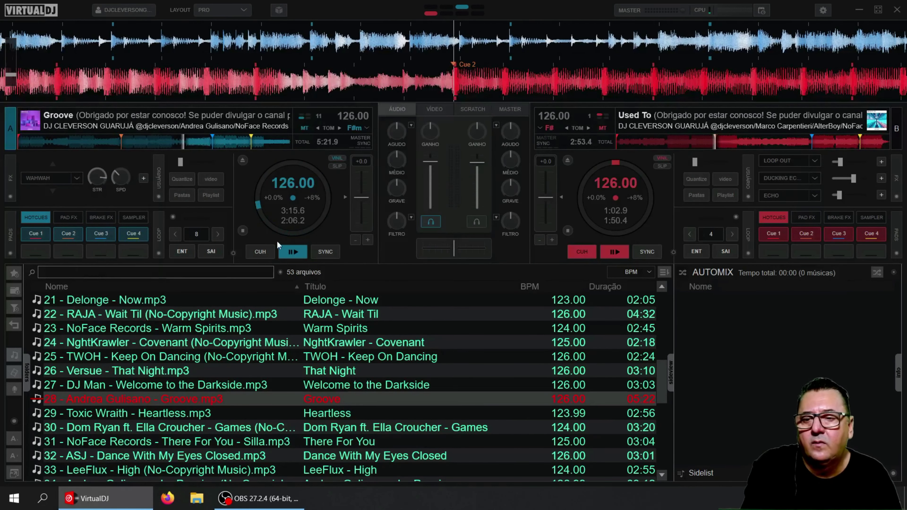
{"action": "left_click", "coordinate": [77, 176]}
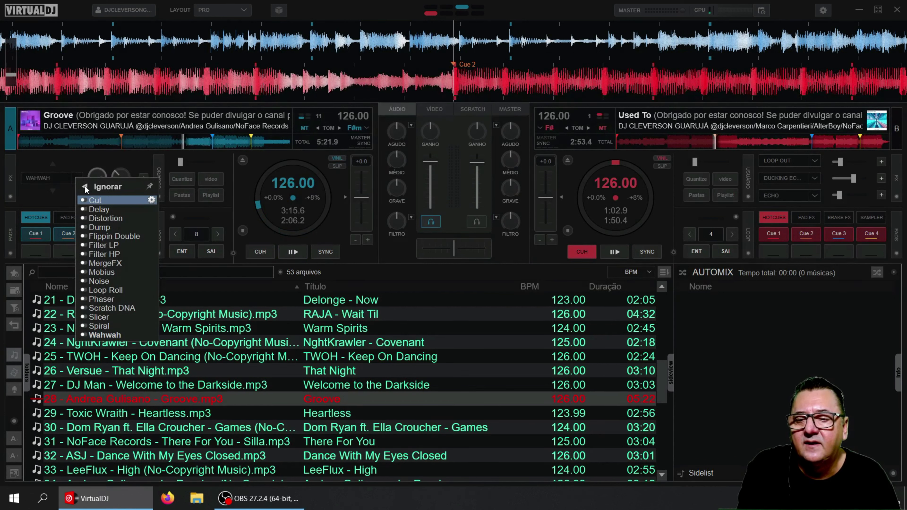
{"action": "left_click", "coordinate": [85, 186]}
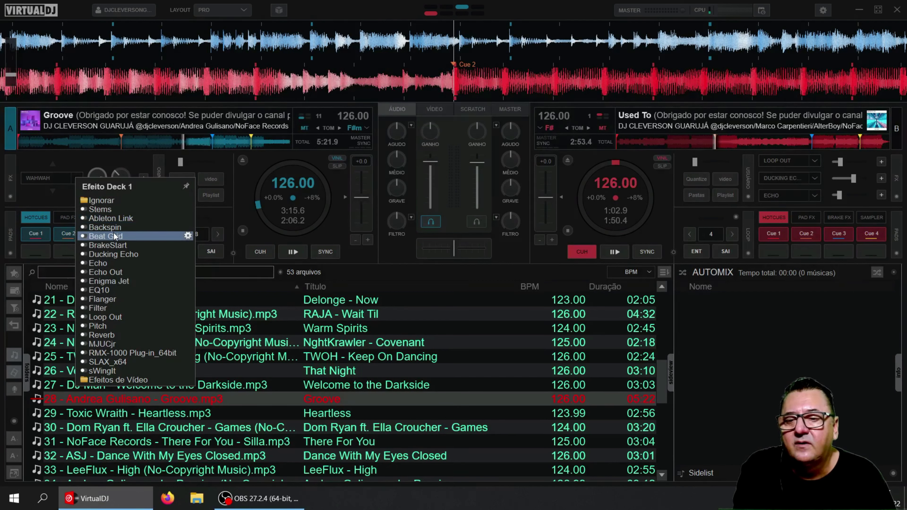
{"action": "left_click", "coordinate": [119, 227]}
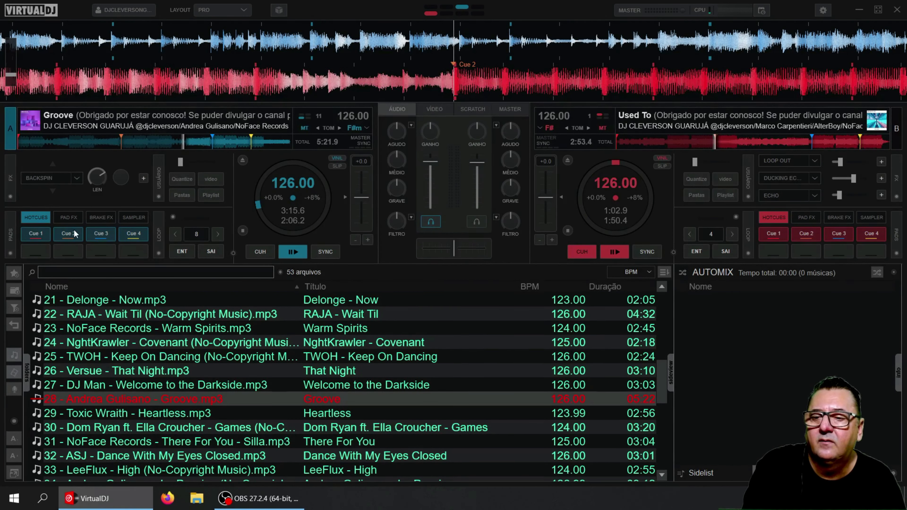
- Load track 41, Nothing There, onto deck A and play it from Cue 2
{"action": "scroll", "coordinate": [162, 375], "scroll_direction": "down", "scroll_amount": 4}
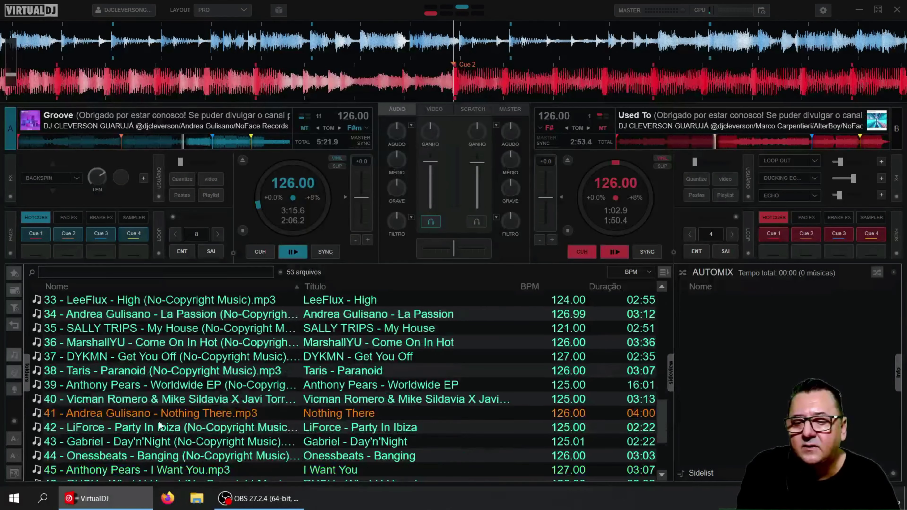
{"action": "left_click_drag", "start_coordinate": [163, 414], "coordinate": [138, 176]}
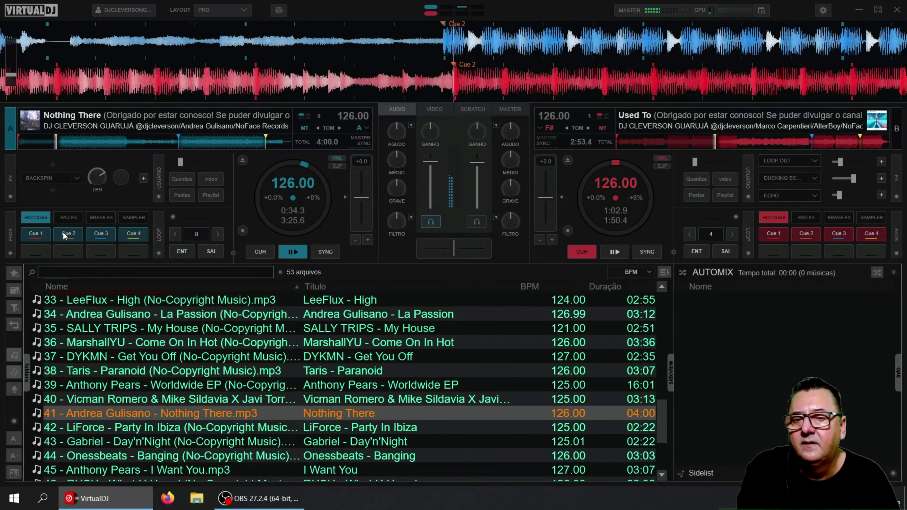
- Audition Backspin on deck A by switching it on and off at different lengths, returning the track to Cue 2
{"action": "left_click", "coordinate": [42, 179]}
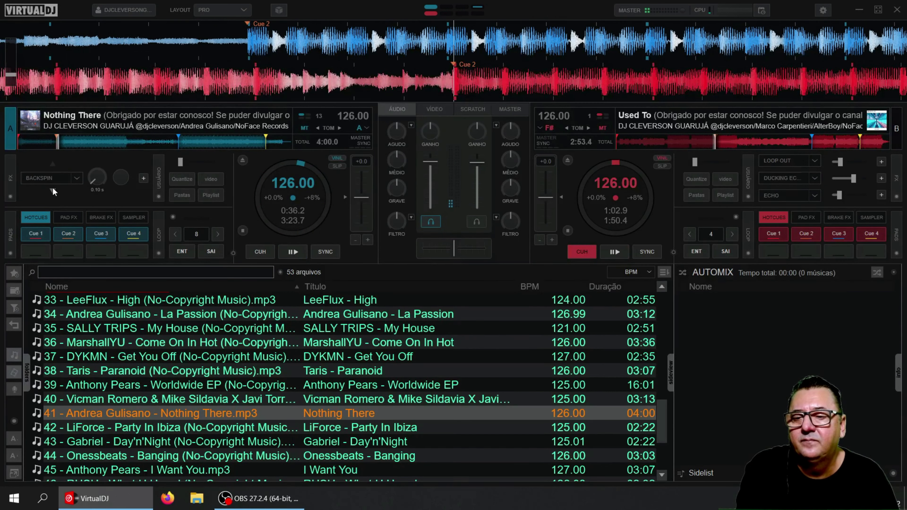
{"action": "left_click", "coordinate": [83, 236]}
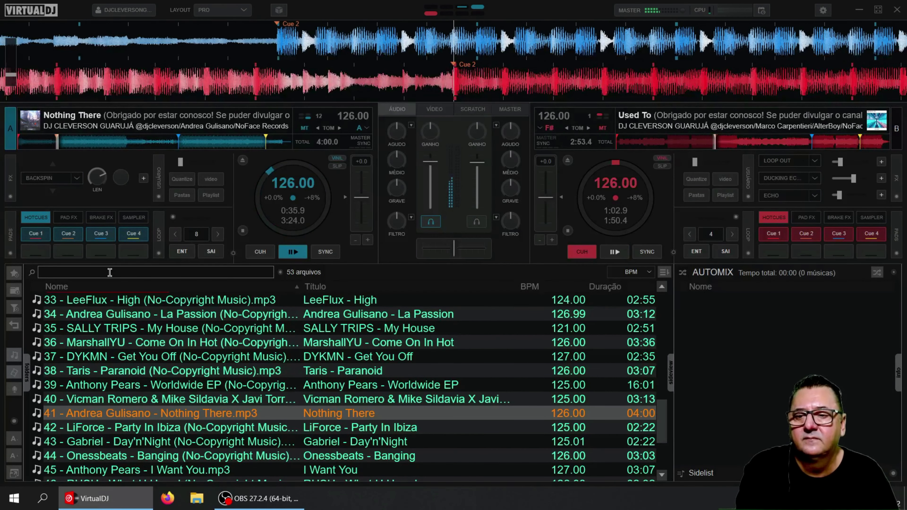
{"action": "left_click", "coordinate": [53, 175]}
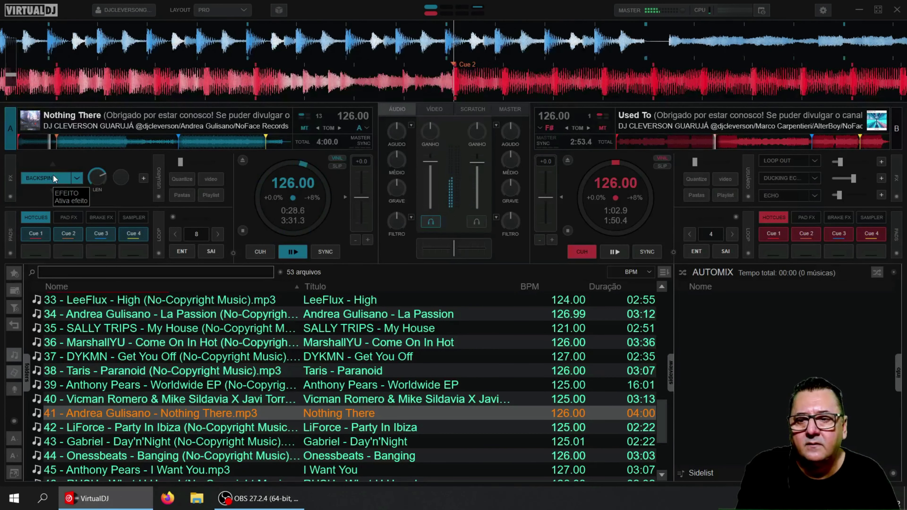
{"action": "left_click", "coordinate": [53, 175]}
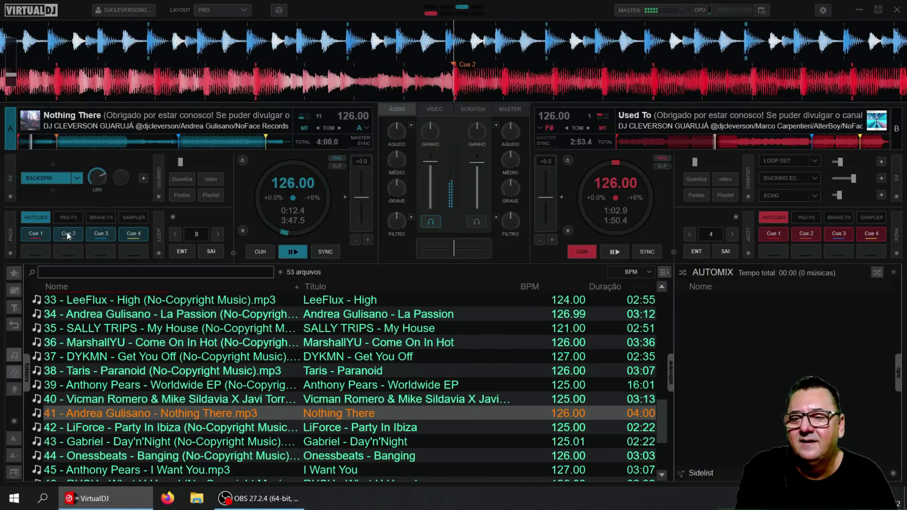
{"action": "left_click", "coordinate": [47, 180]}
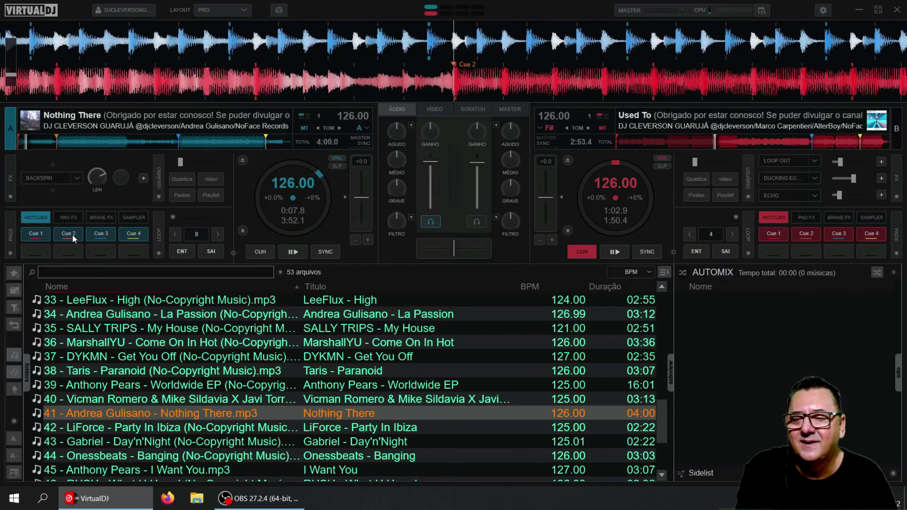
{"action": "left_click", "coordinate": [72, 234]}
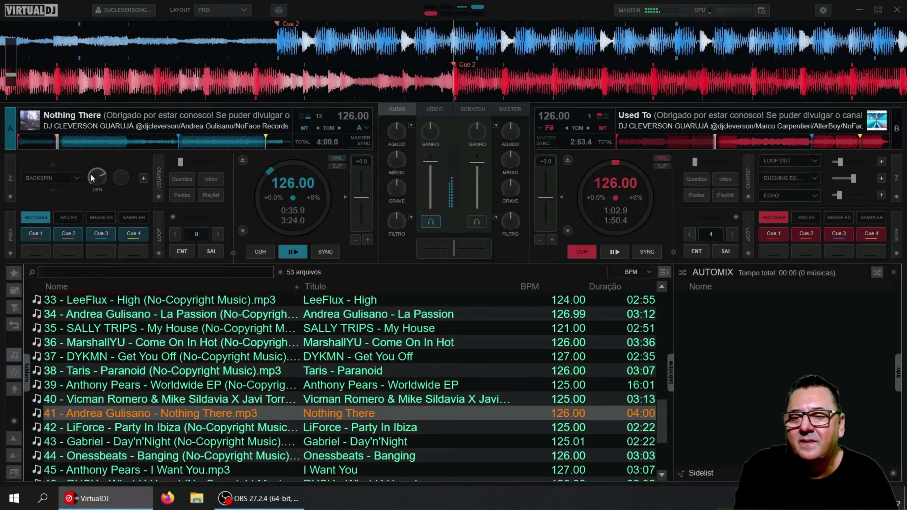
- Shorten Backspin's length in stages and trigger it on deck A after each change, replaying the track from Cue 2
{"action": "mouse_move", "coordinate": [91, 182]}
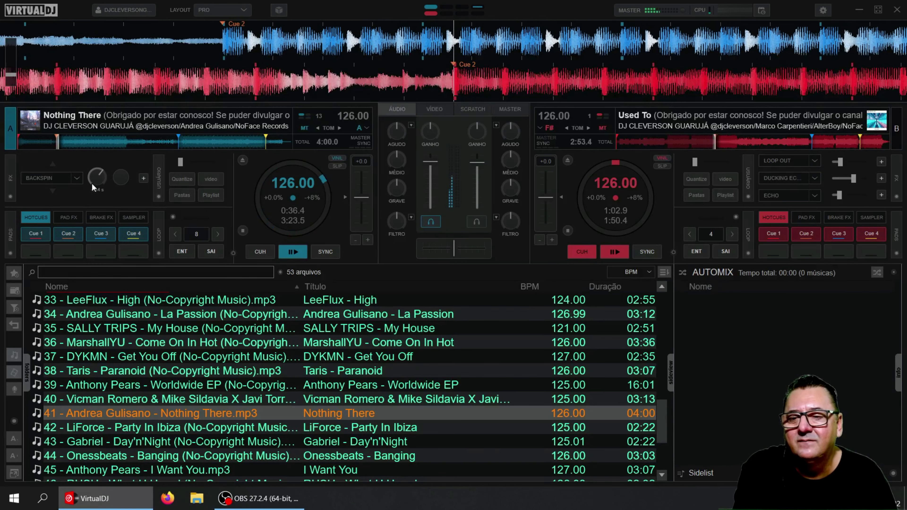
{"action": "left_click", "coordinate": [48, 180]}
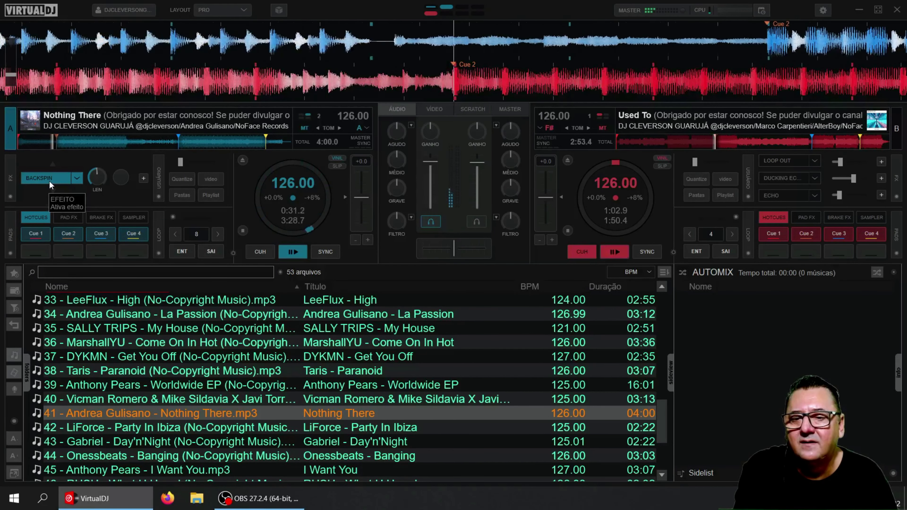
{"action": "scroll", "coordinate": [95, 182], "scroll_direction": "down", "scroll_amount": 2}
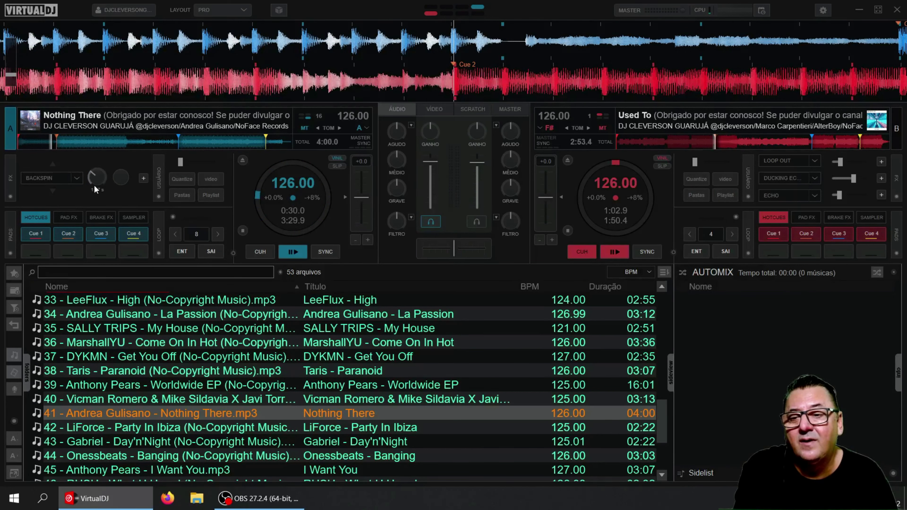
{"action": "left_click", "coordinate": [48, 180]}
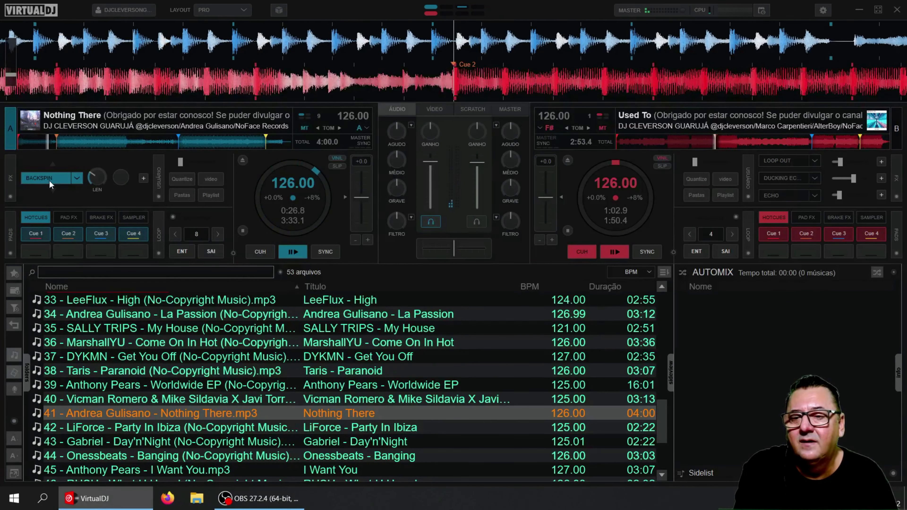
{"action": "mouse_move", "coordinate": [89, 173]}
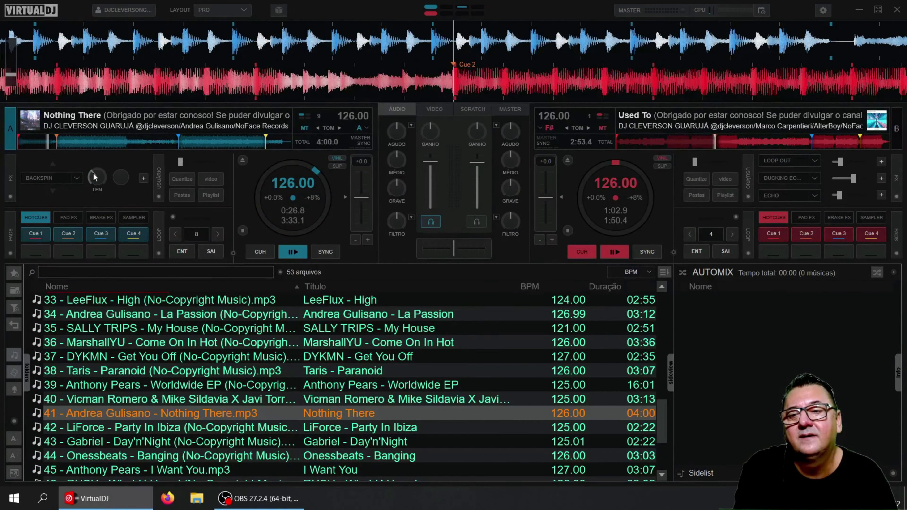
{"action": "left_click", "coordinate": [68, 233]}
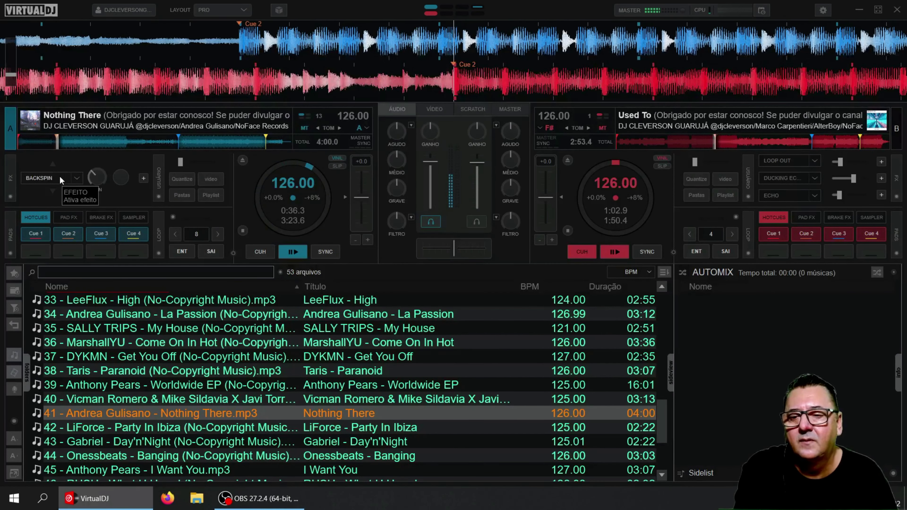
{"action": "left_click", "coordinate": [57, 179]}
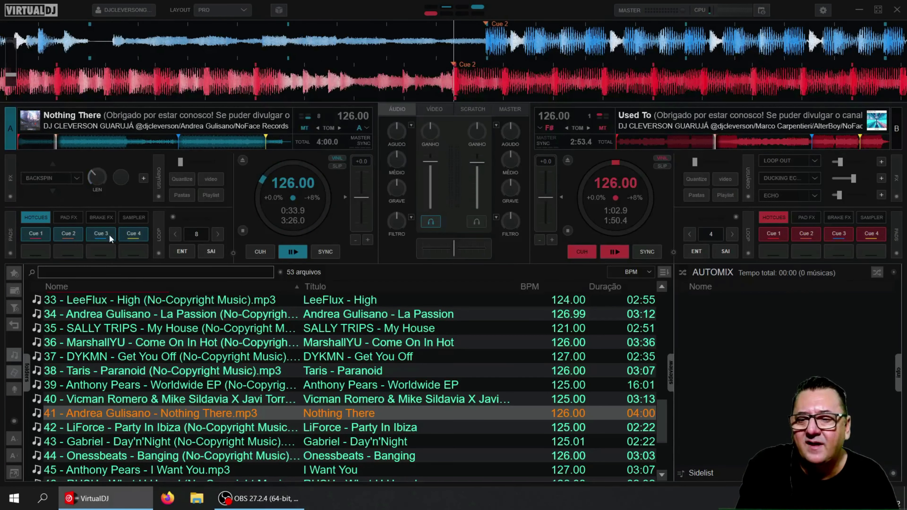
- Replay Nothing There from Cue 2 on deck A and replace the deck's effect with Beat Grid
{"action": "left_click", "coordinate": [74, 233]}
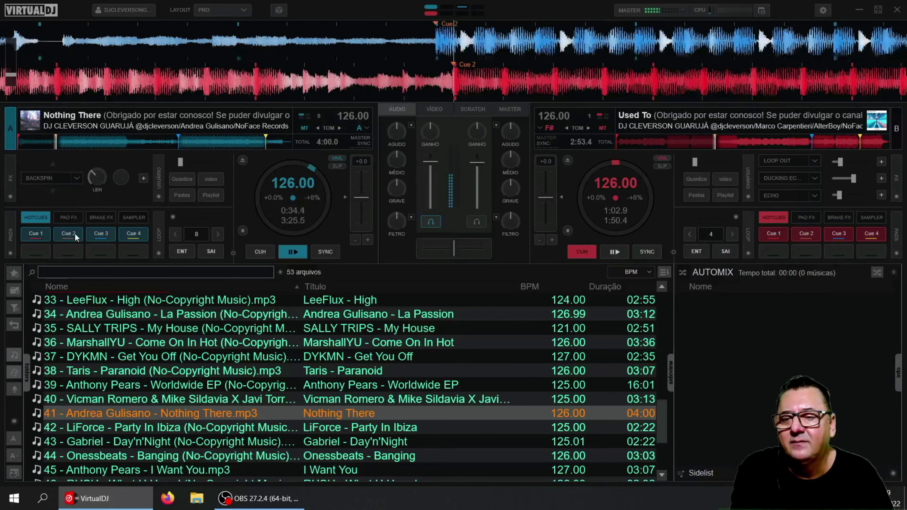
{"action": "left_click", "coordinate": [77, 178]}
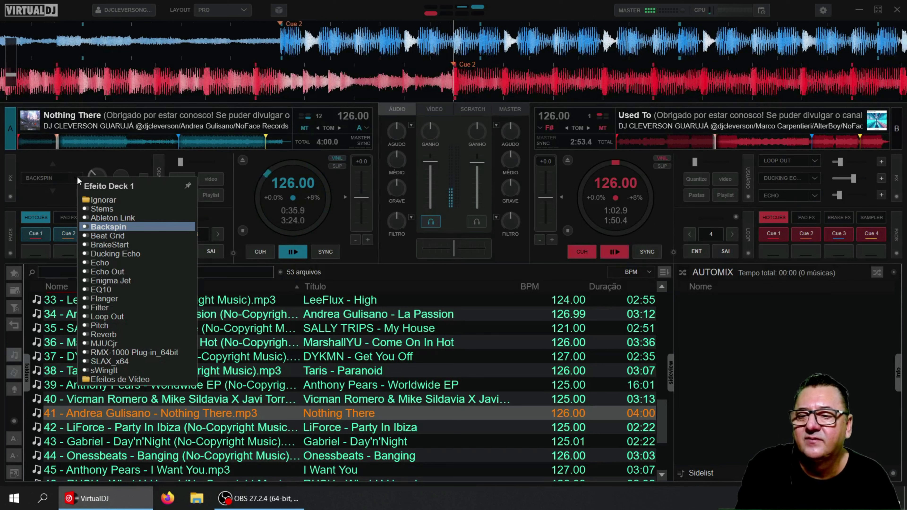
{"action": "left_click", "coordinate": [112, 236]}
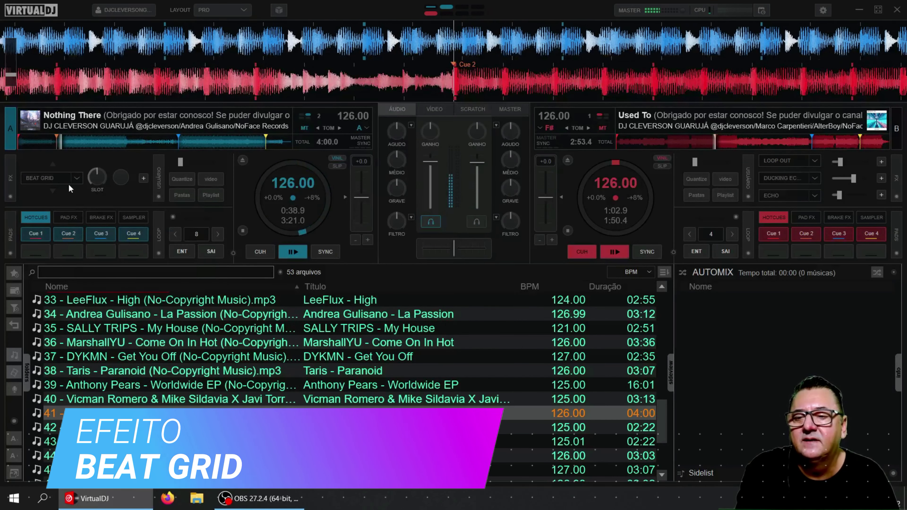
- Audition Beat Grid on deck A by switching it on and off with different slot settings
{"action": "left_click", "coordinate": [56, 177]}
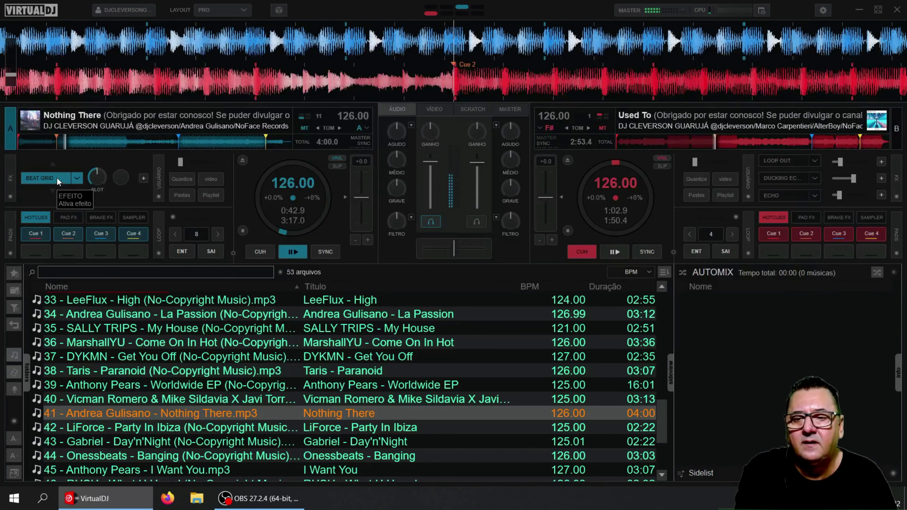
{"action": "left_click", "coordinate": [69, 178]}
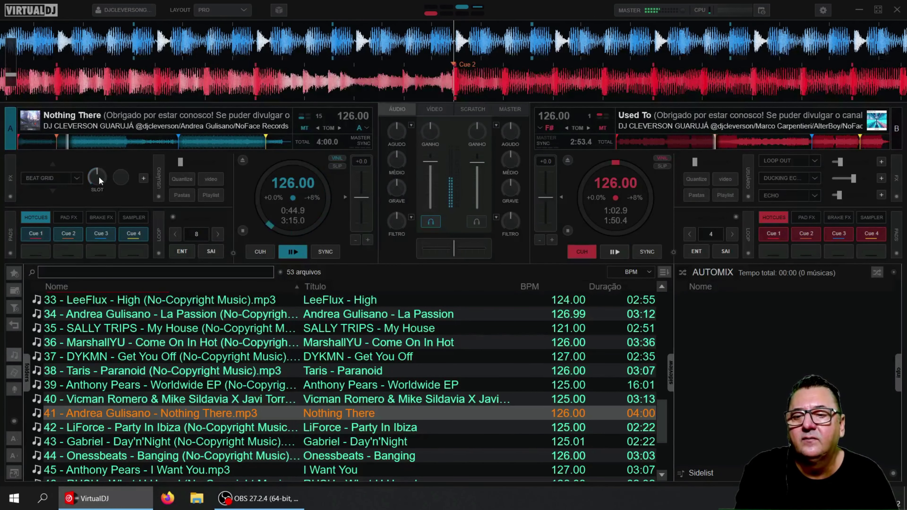
{"action": "left_click_drag", "start_coordinate": [98, 176], "coordinate": [102, 200]}
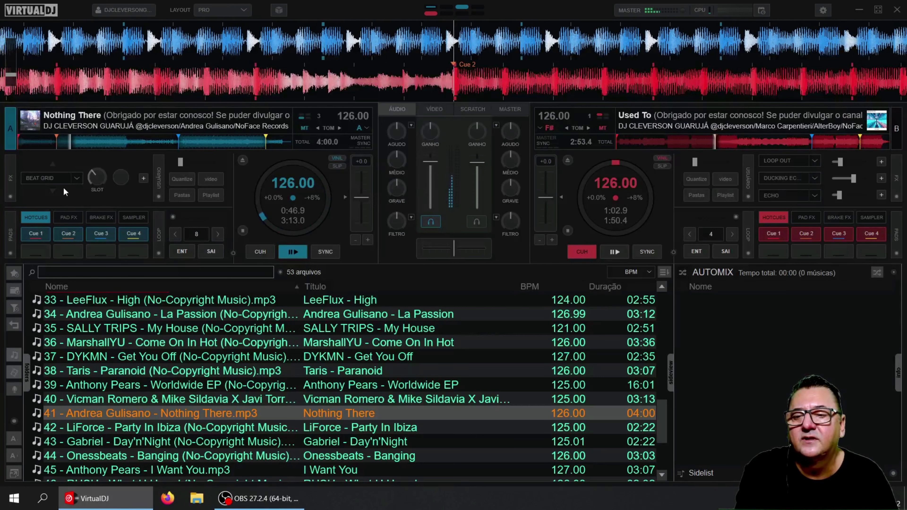
{"action": "left_click", "coordinate": [57, 181]}
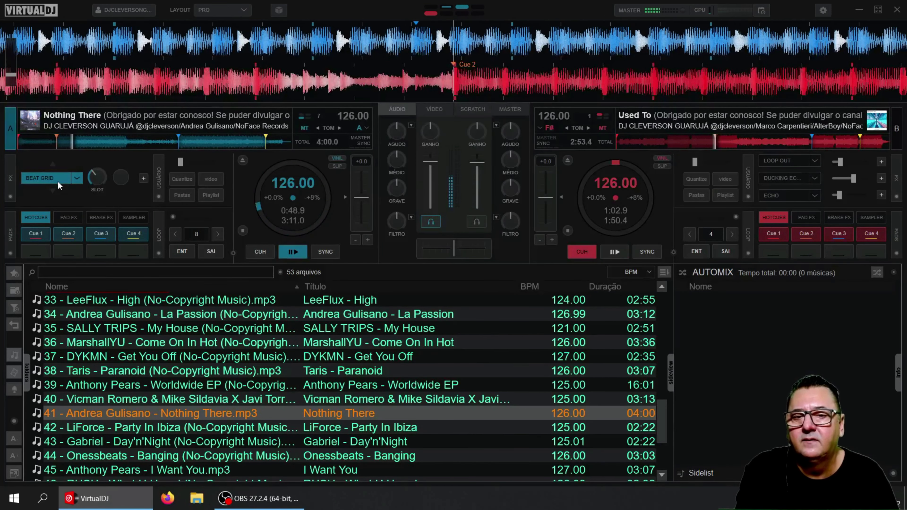
{"action": "left_click_drag", "start_coordinate": [95, 182], "coordinate": [117, 183]}
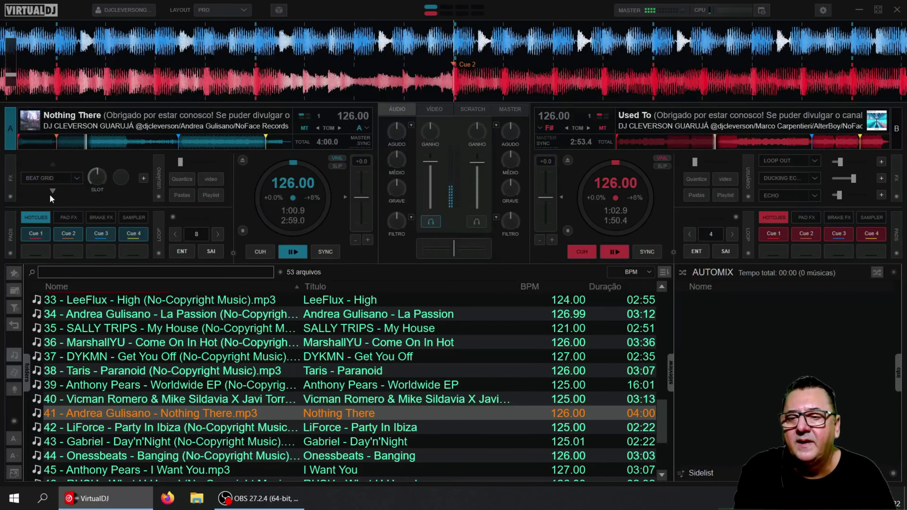
- Replace deck A's Beat Grid effect with BrakeStart while the track keeps playing
{"action": "left_click", "coordinate": [76, 178]}
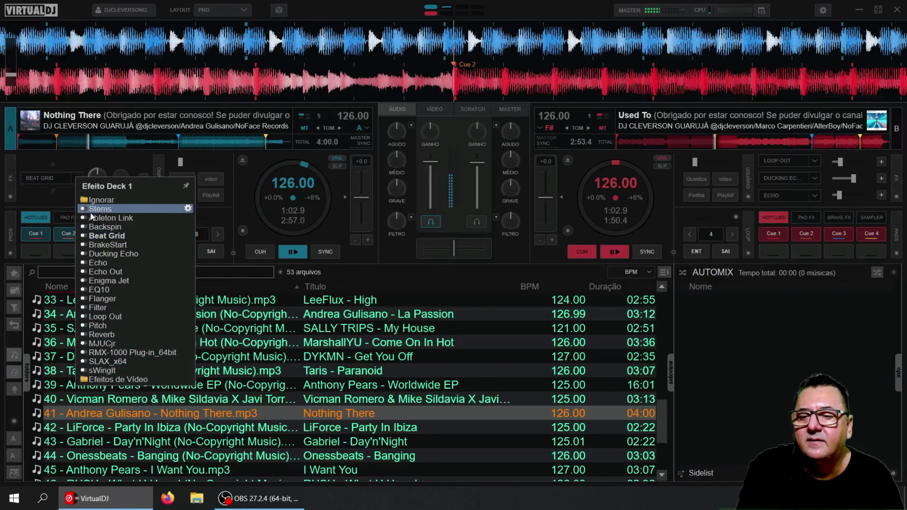
{"action": "left_click", "coordinate": [124, 246]}
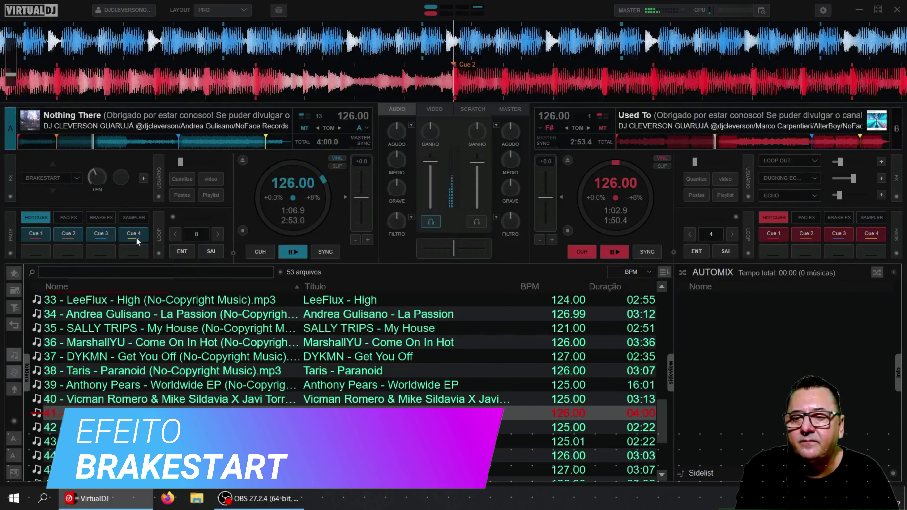
{"action": "mouse_move", "coordinate": [91, 176]}
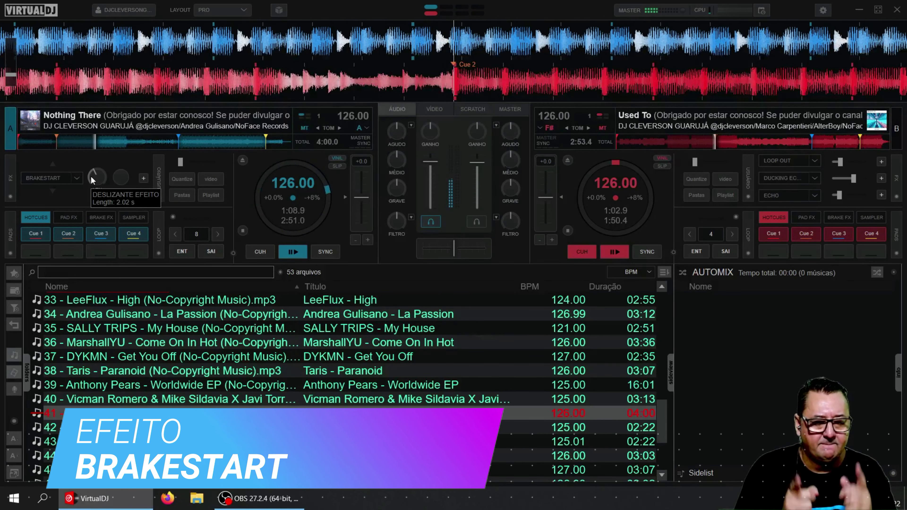